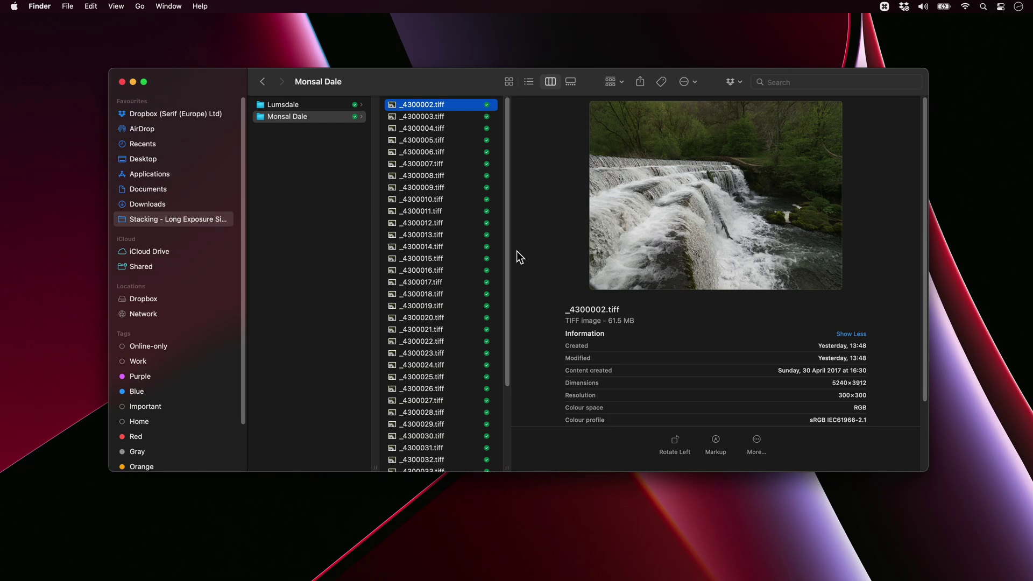
Step through the Monsal Dale waterfall TIFF frames, previewing each one in turn
key(Down)
key(Down)
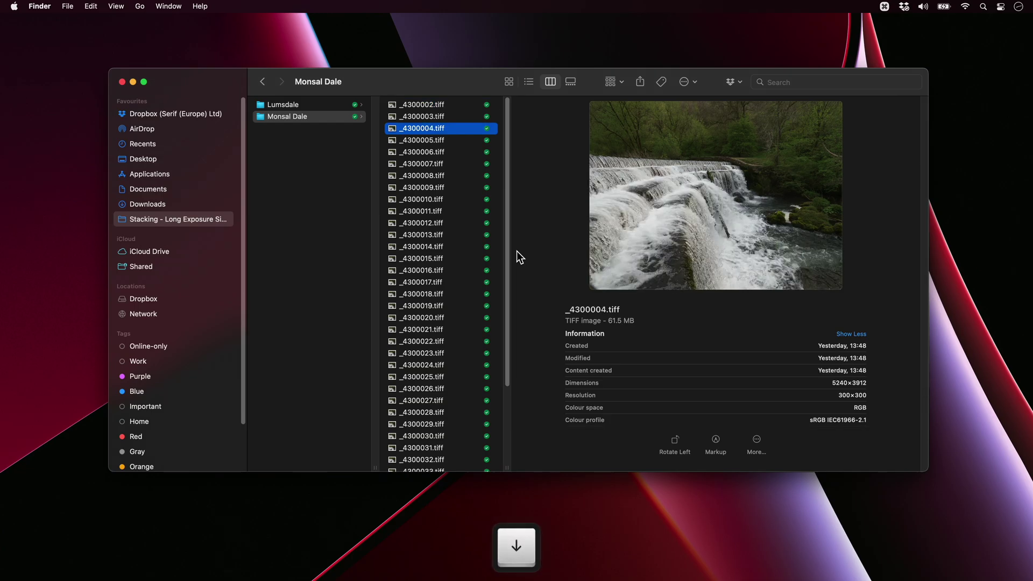
key(Down)
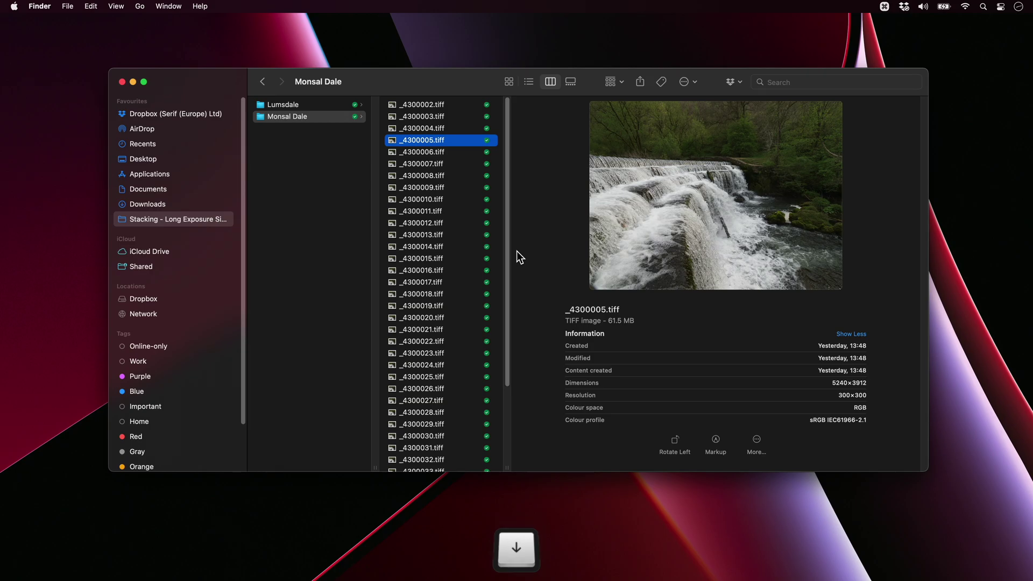
key(Down)
key(Down)
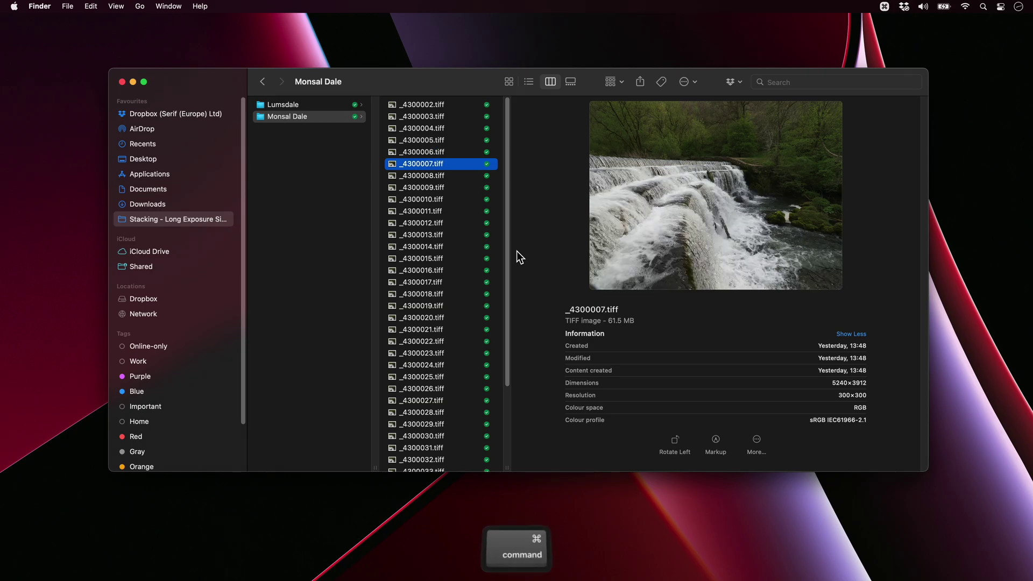
Switch to Affinity Photo and start a new stack with File > New Stack
key(super+Tab)
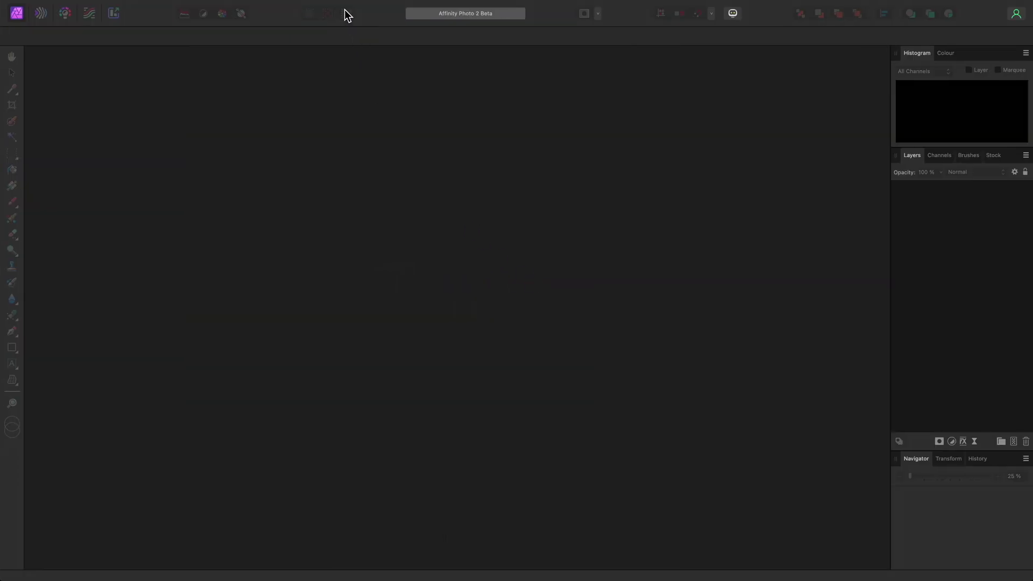
mouse_move(280, 8)
click(121, 7)
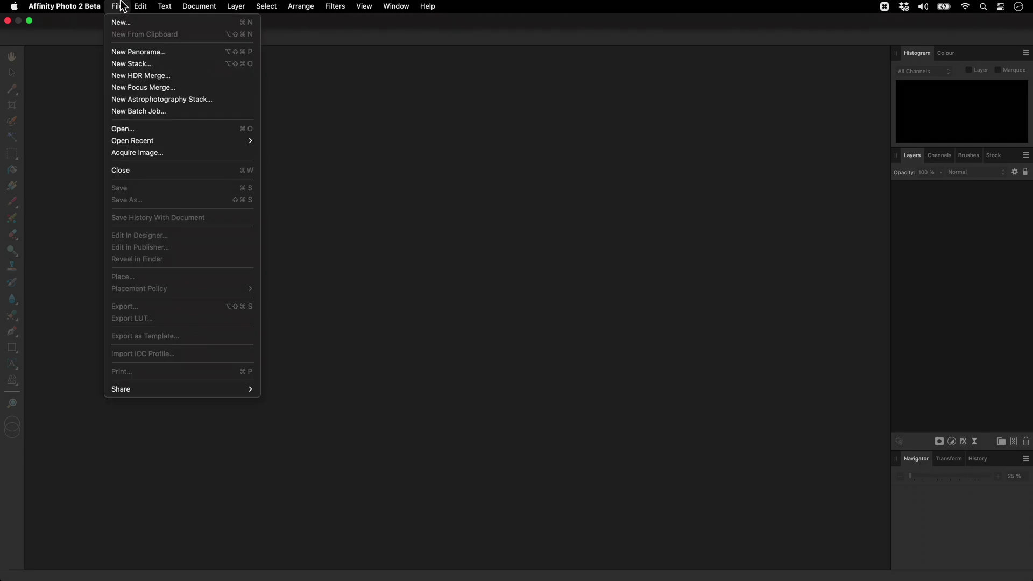
click(152, 64)
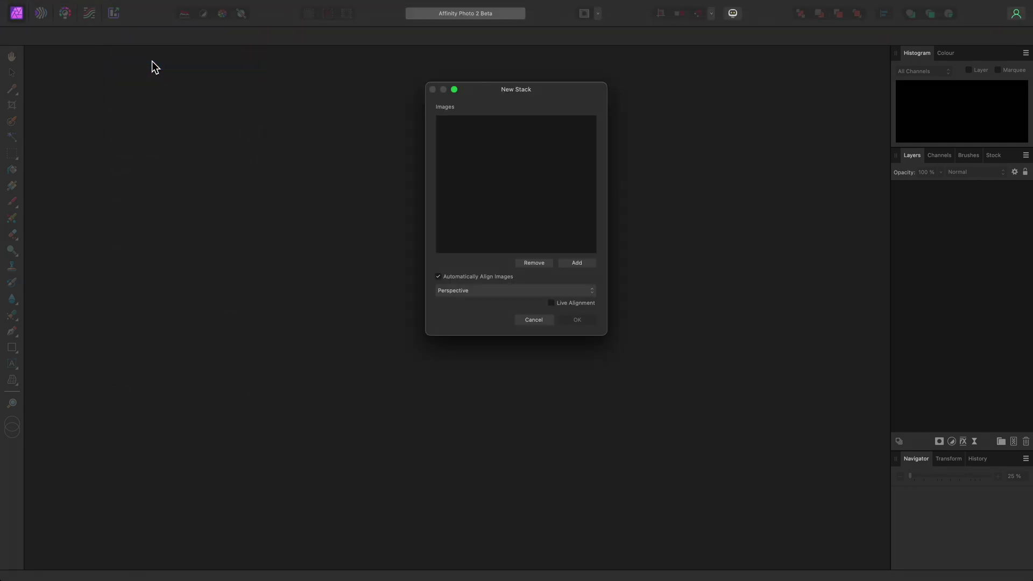
Add every TIFF frame from the Stacking > Monsal Dale folder to the stack
click(576, 263)
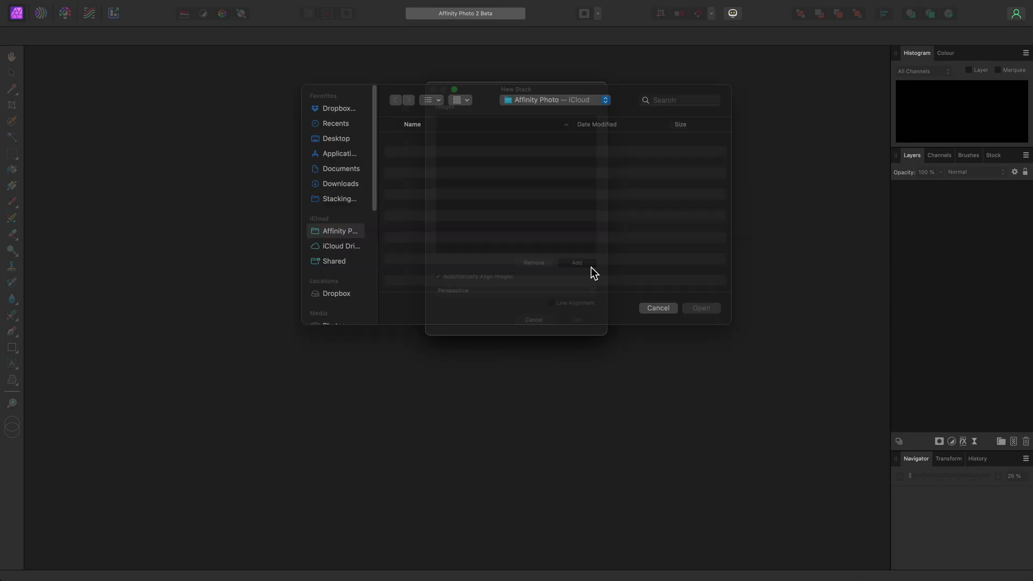
click(339, 212)
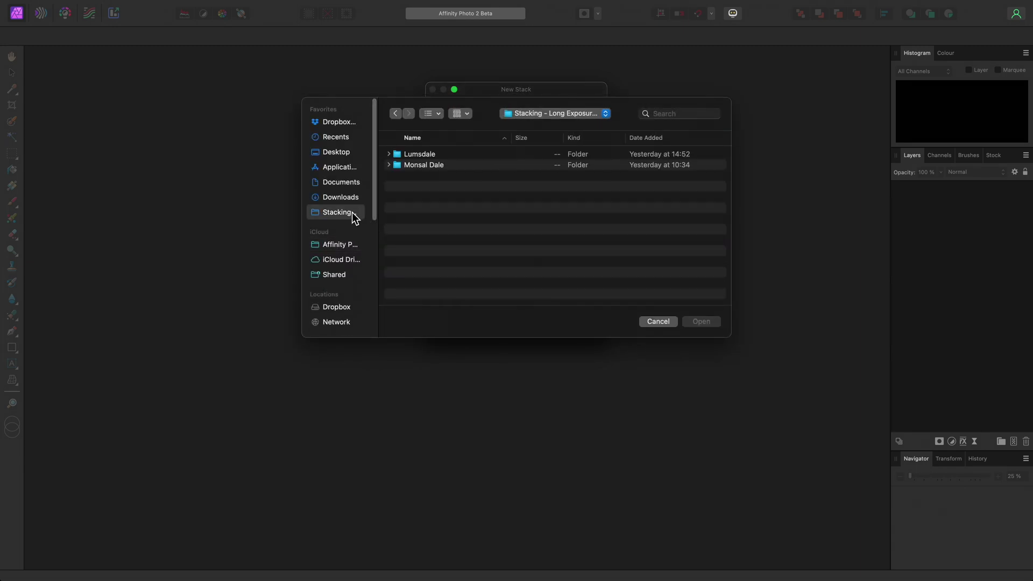
double_click(447, 166)
key(super+a)
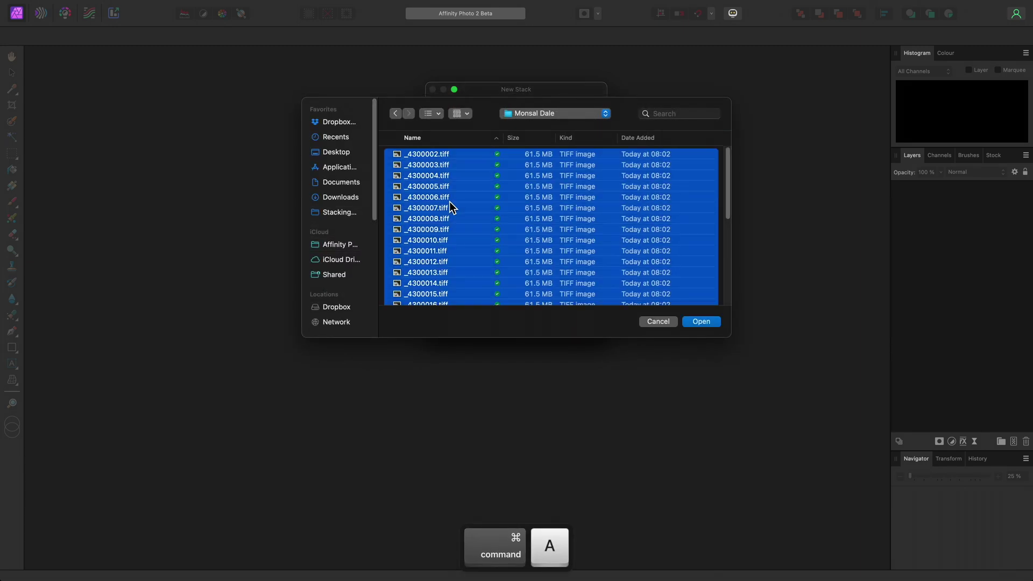
click(700, 321)
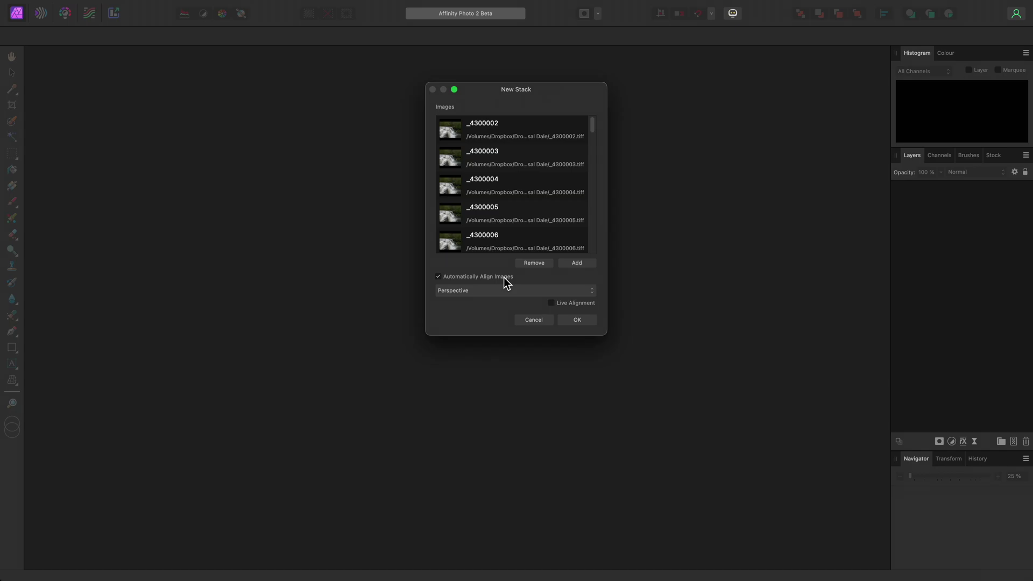
Turn off automatic image alignment and create the stack
click(503, 277)
click(576, 320)
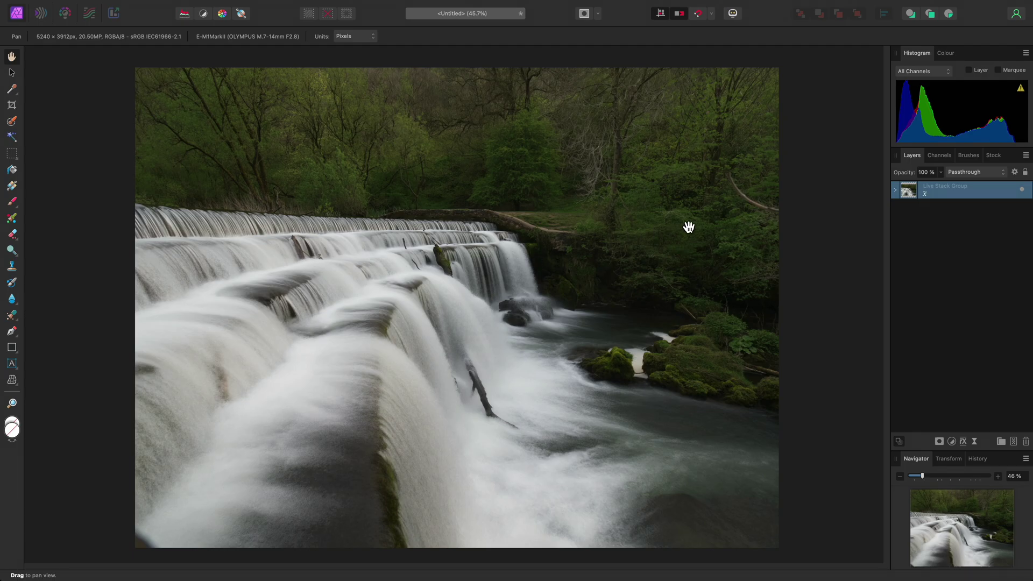
Expand the live stack, solo frame _4300038.tiff for comparison, then return to the stacked result
click(895, 191)
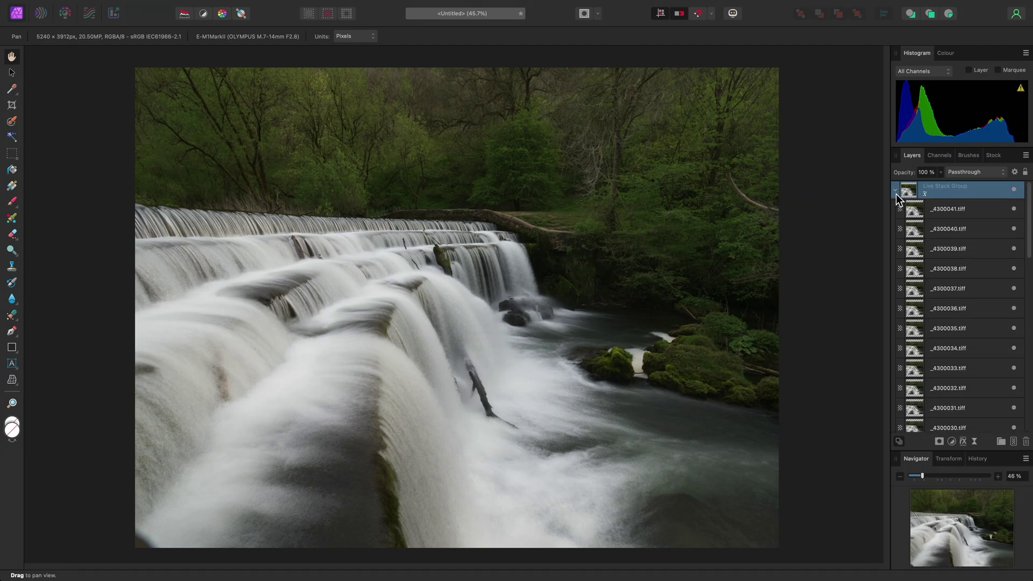
alt+click(950, 267)
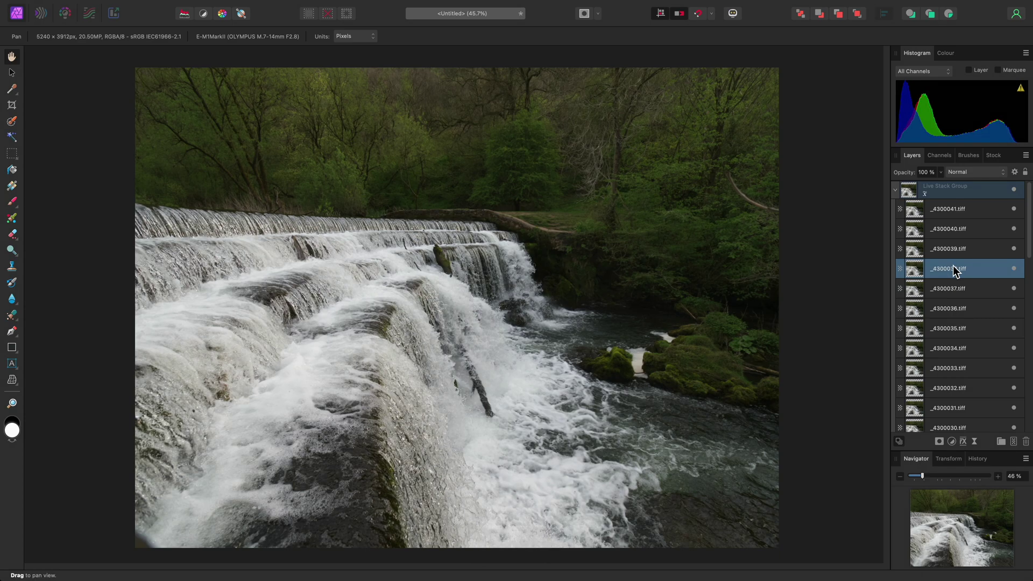
click(953, 192)
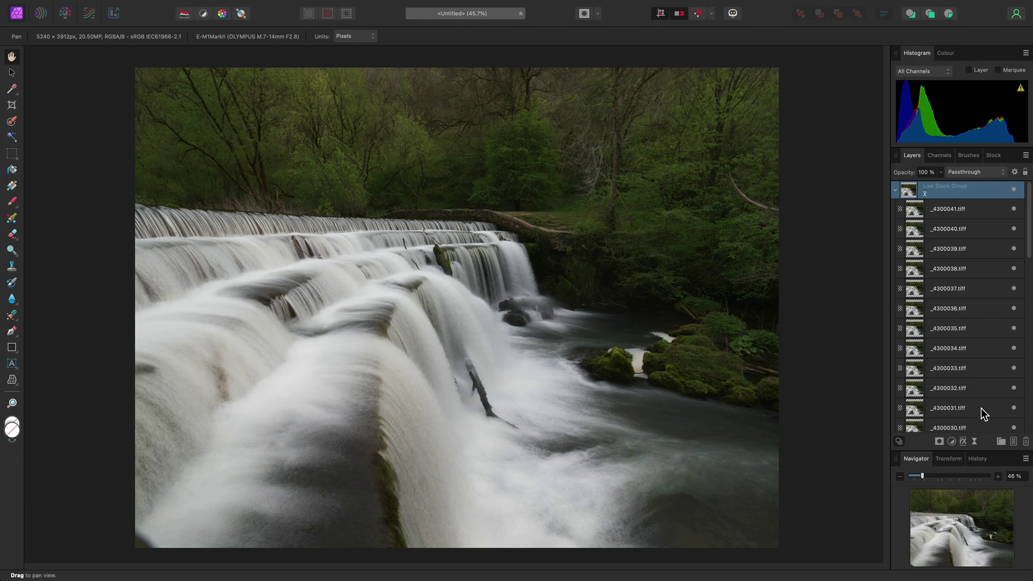
click(924, 194)
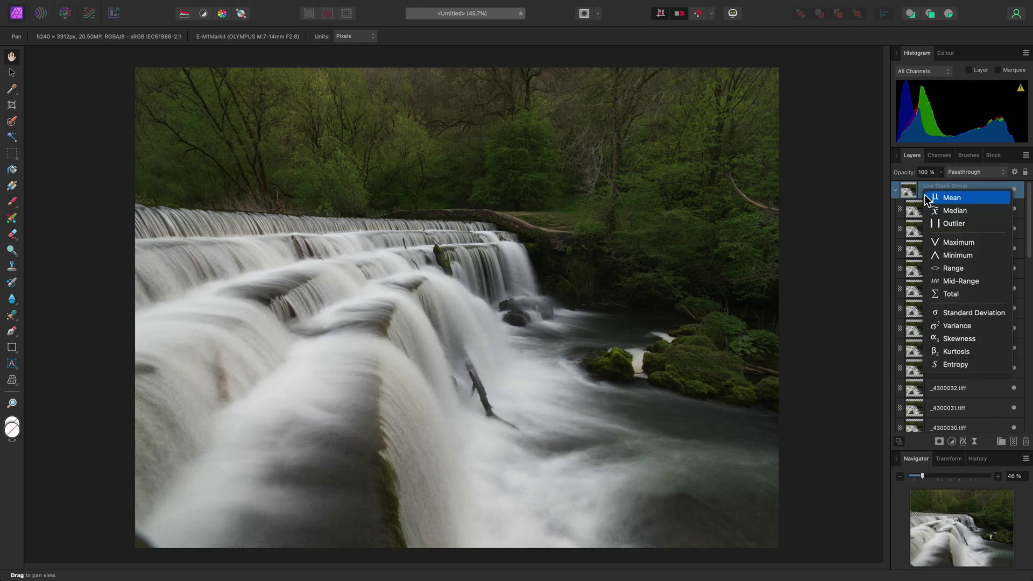
Set the live stack operator to Mean and collapse its frame layers
click(969, 200)
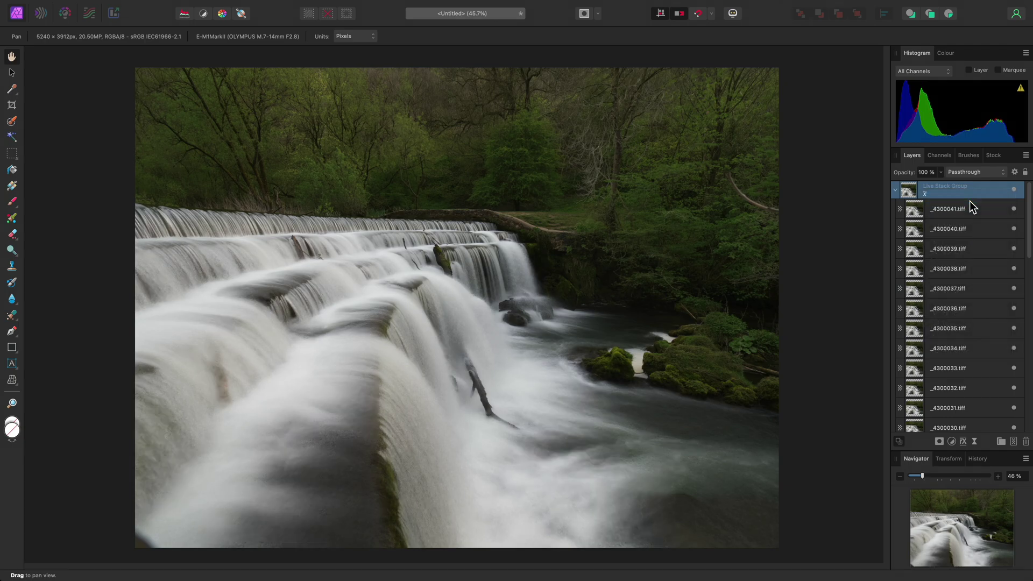
click(894, 193)
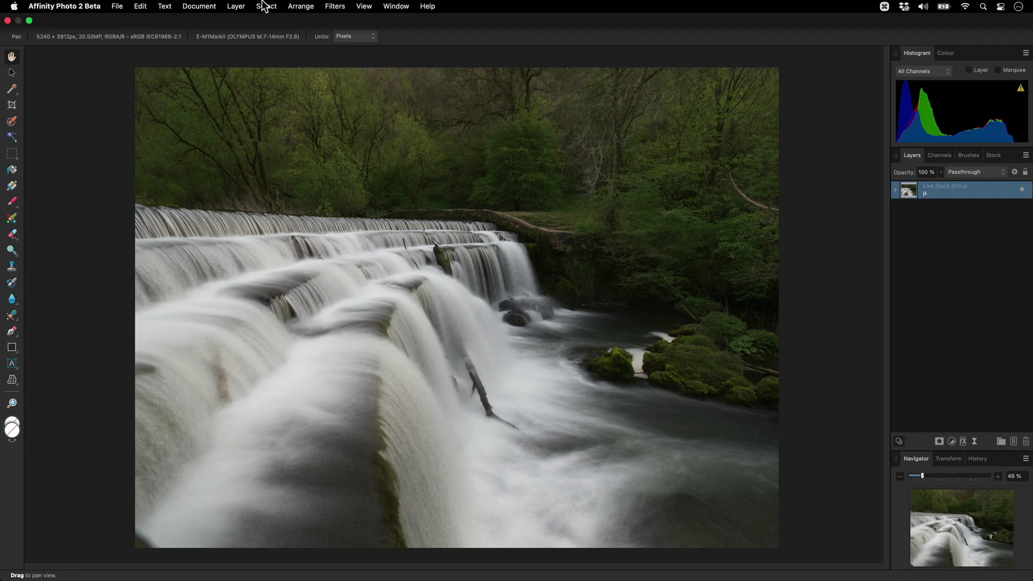
Add a Brightness / Contrast adjustment layer with Brightness set to 45%
click(236, 6)
mouse_move(304, 134)
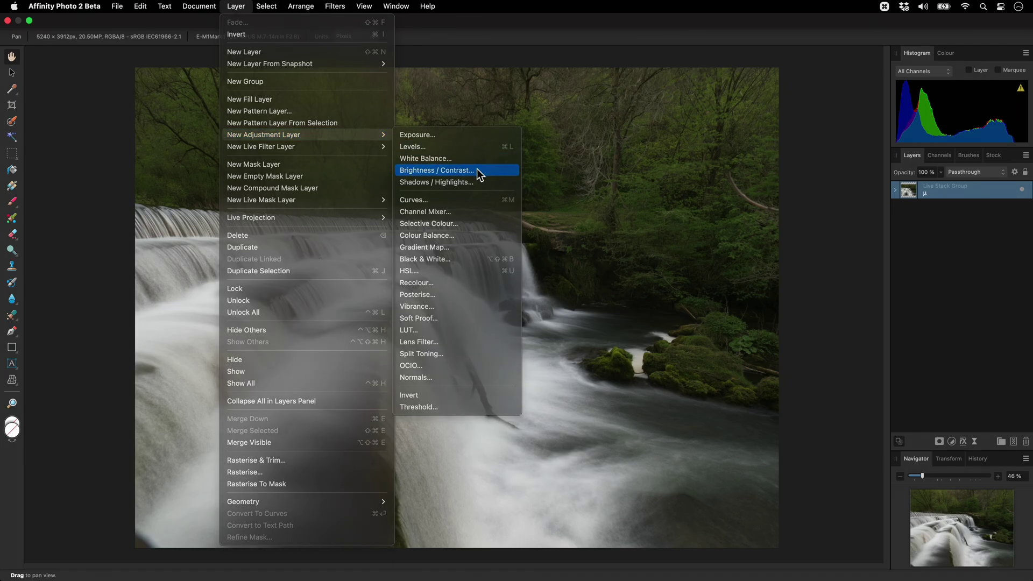
click(477, 170)
drag(756, 495, 791, 495)
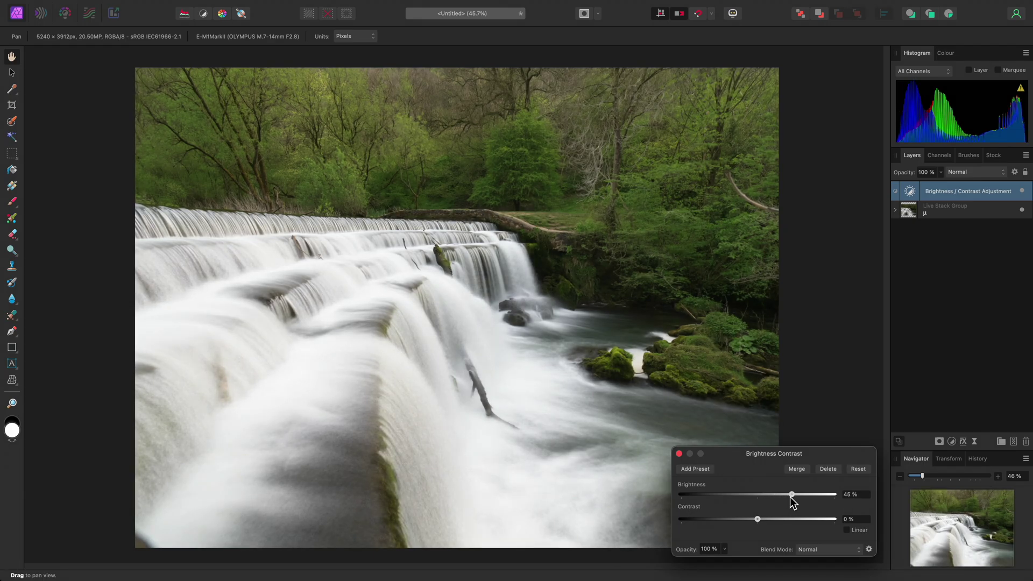
click(679, 454)
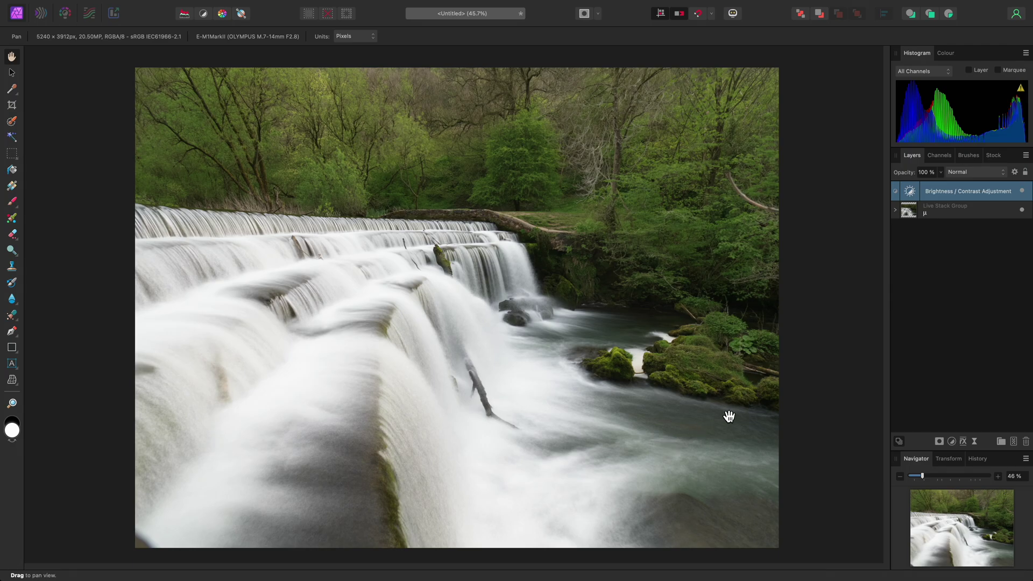
Set the adjustment's Source Layer Ranges so its effect fades to 0% in the highlights
click(1014, 172)
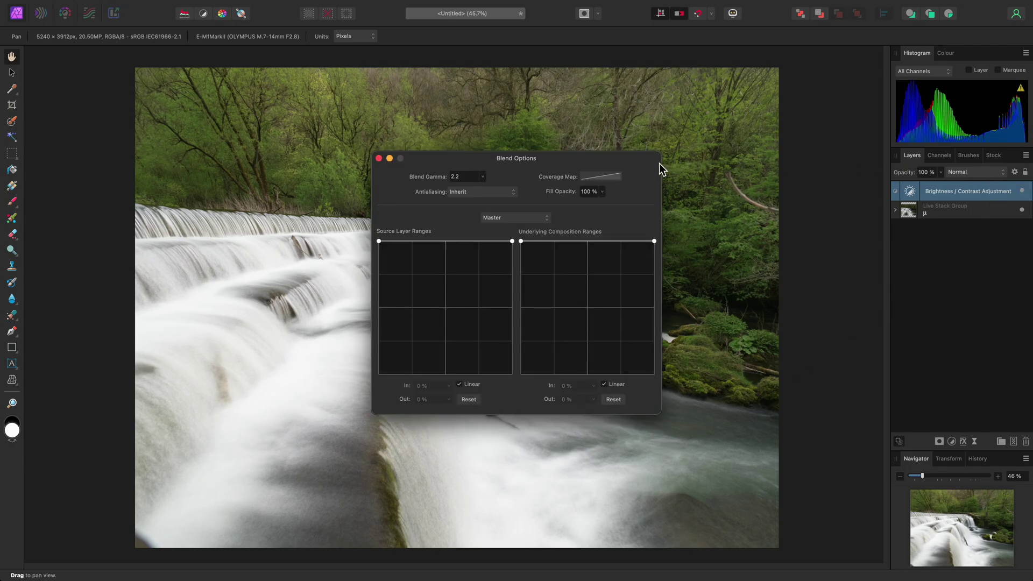
drag(659, 163, 961, 45)
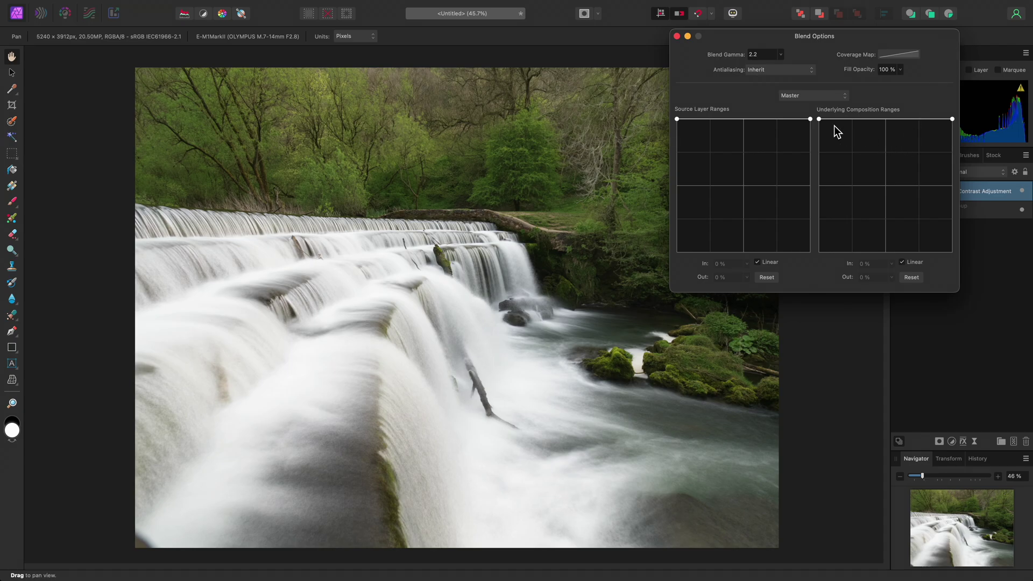
drag(811, 120, 837, 263)
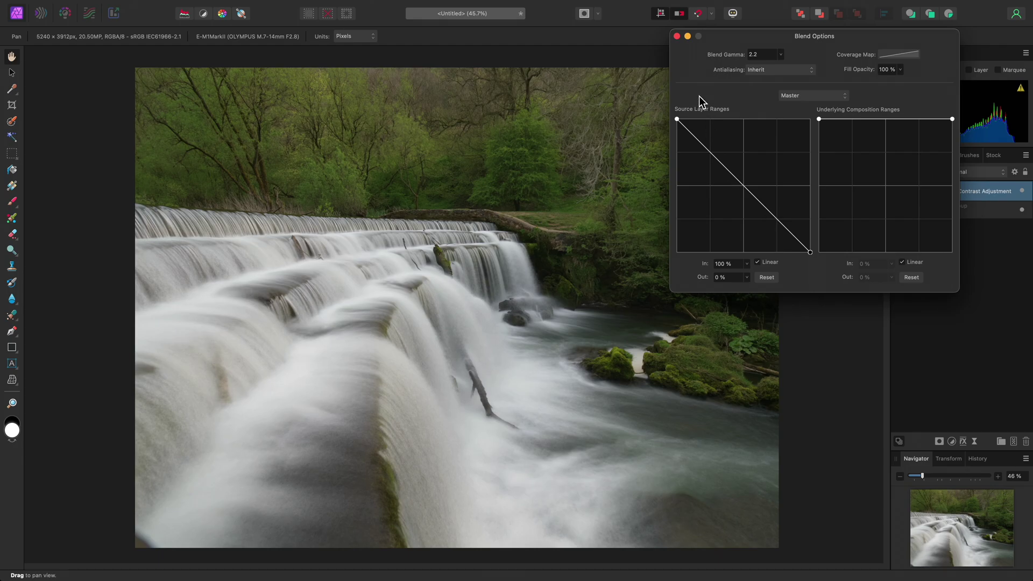
click(677, 36)
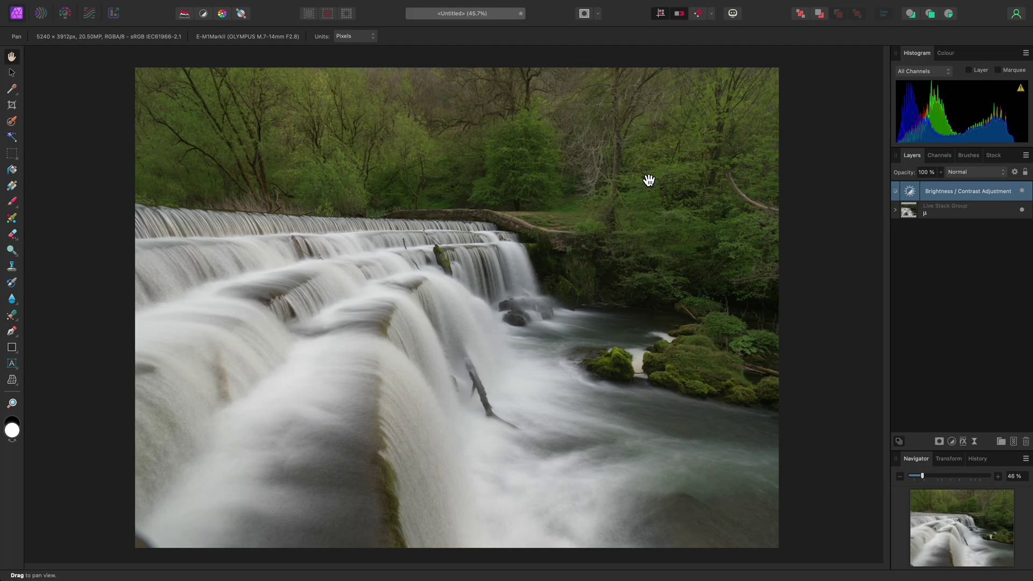
Add a Selective Colour layer shifting Yellows to cyan -85%, magenta 13%, yellow 82%, relative
mouse_move(409, 3)
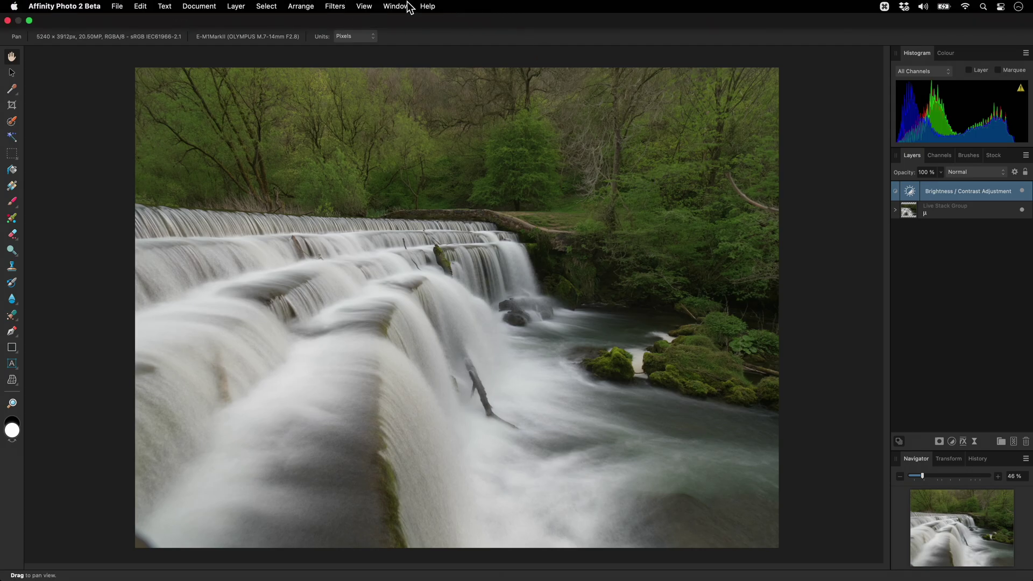
click(244, 7)
mouse_move(303, 134)
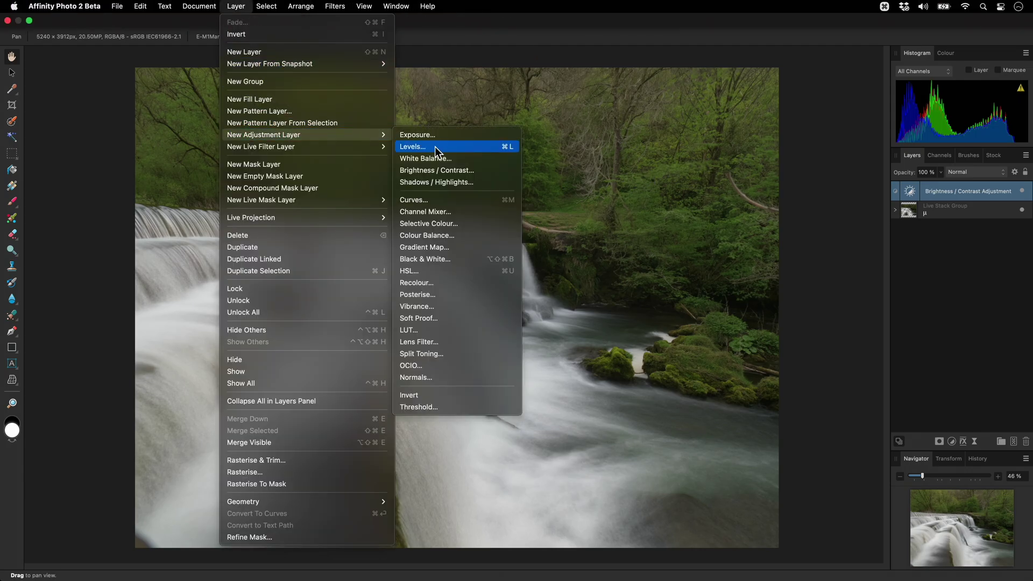
click(464, 225)
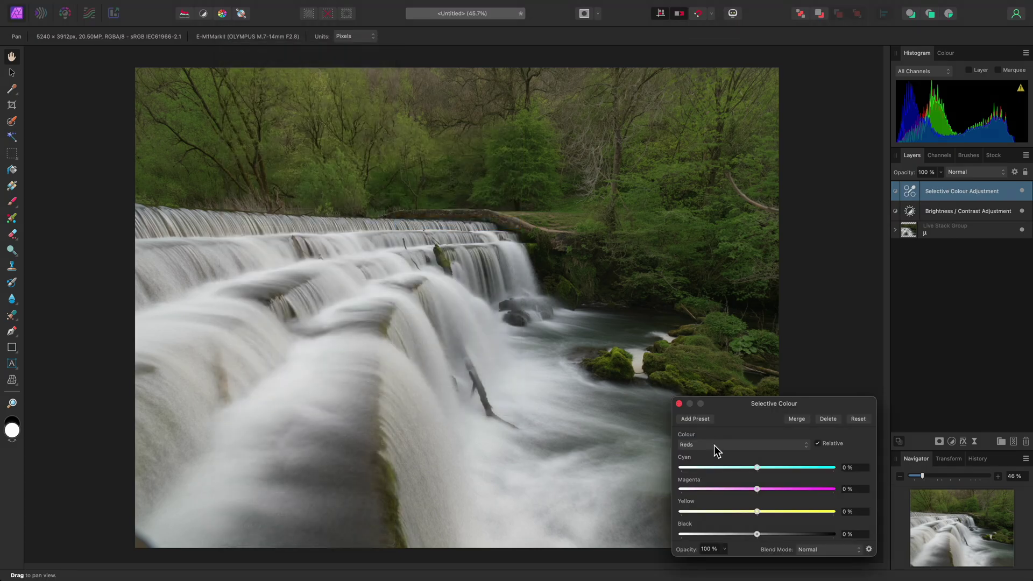
click(714, 445)
click(714, 455)
drag(757, 468, 692, 469)
drag(757, 512, 819, 515)
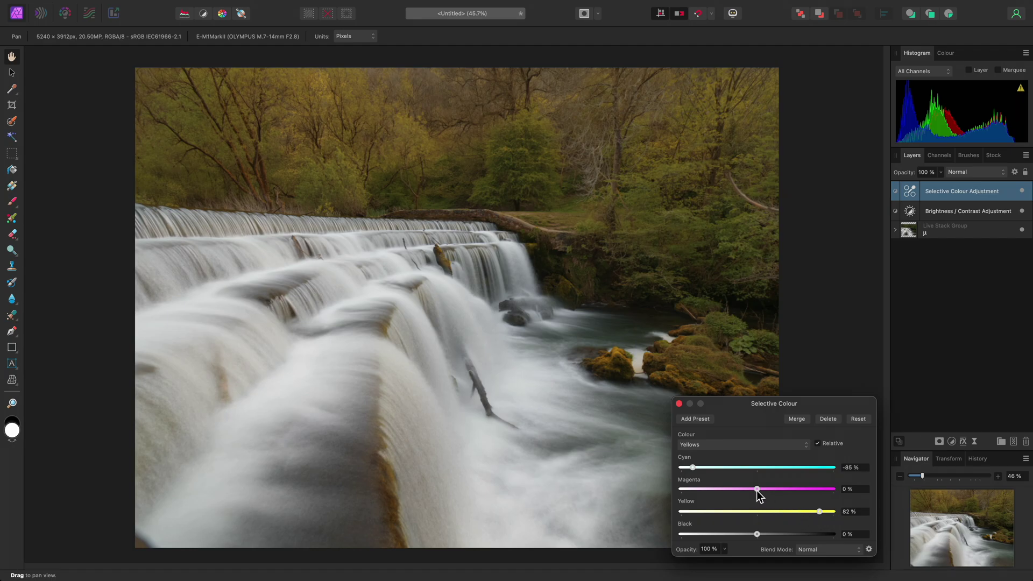
drag(761, 491, 767, 491)
click(817, 442)
Raise the Brightness / Contrast layer's Contrast to 49%
double_click(908, 215)
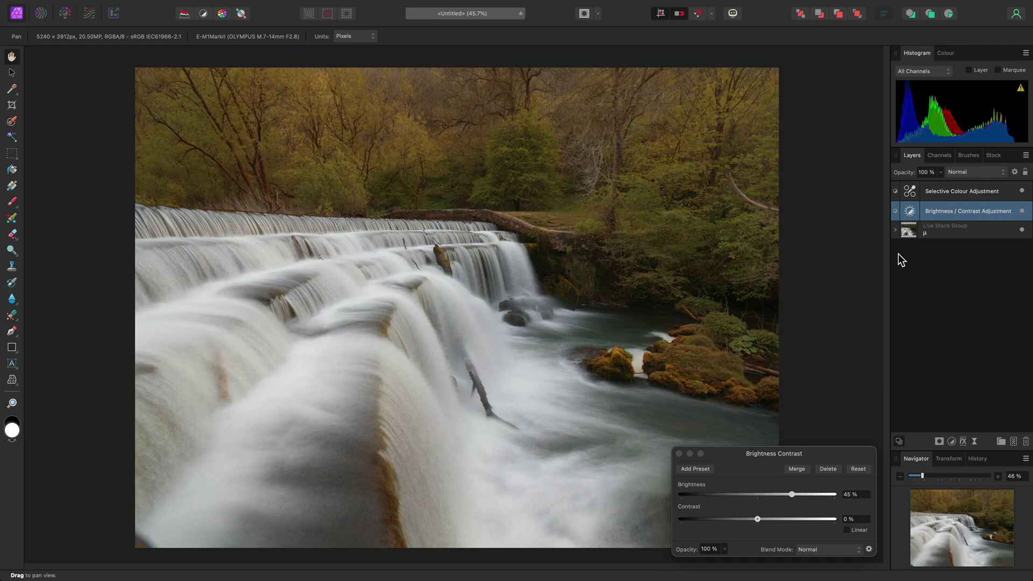
drag(766, 519, 795, 521)
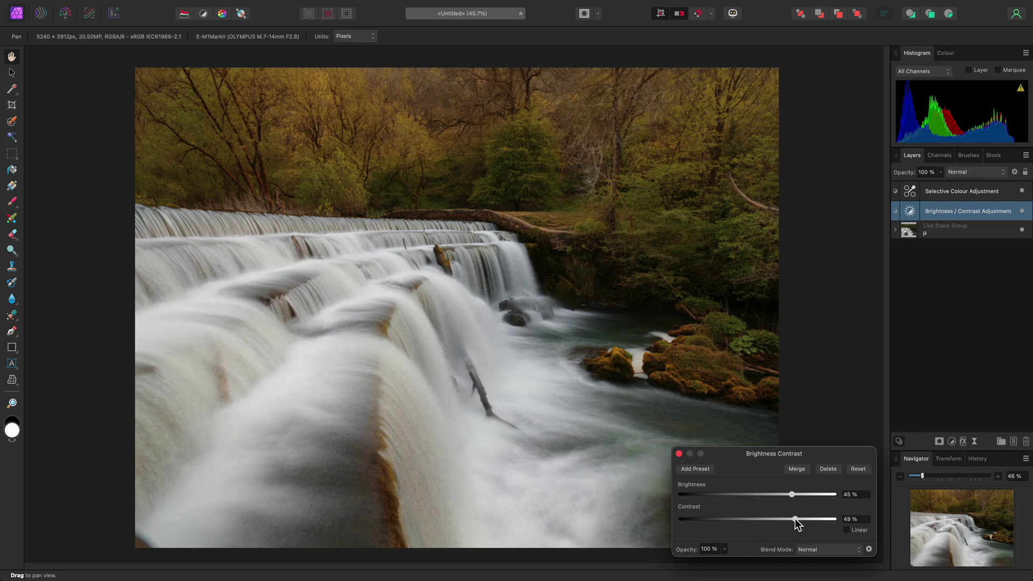
click(679, 453)
scroll(549, 181, up, 3)
scroll(550, 181, right, 3)
scroll(550, 181, up, 10)
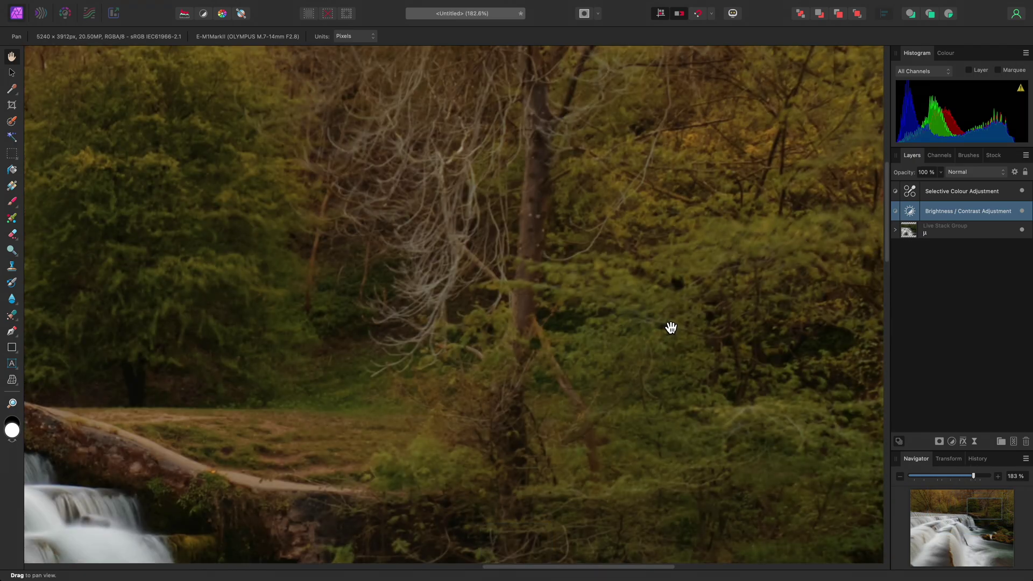
scroll(670, 327, right, 10)
scroll(671, 327, up, 8)
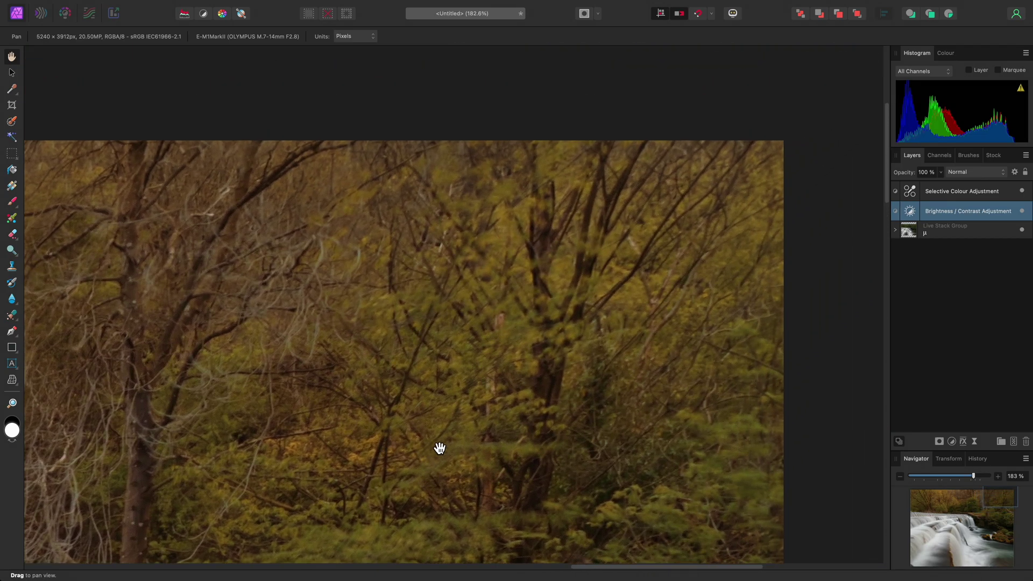
key(super+0)
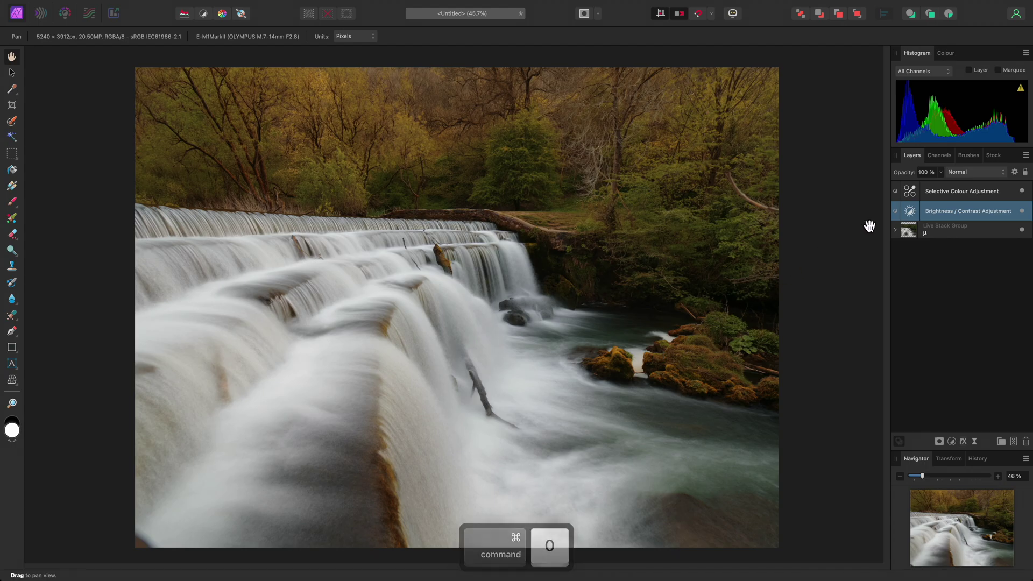
Duplicate frame _4300041.tiff from the live stack and move the copy above the group
click(894, 228)
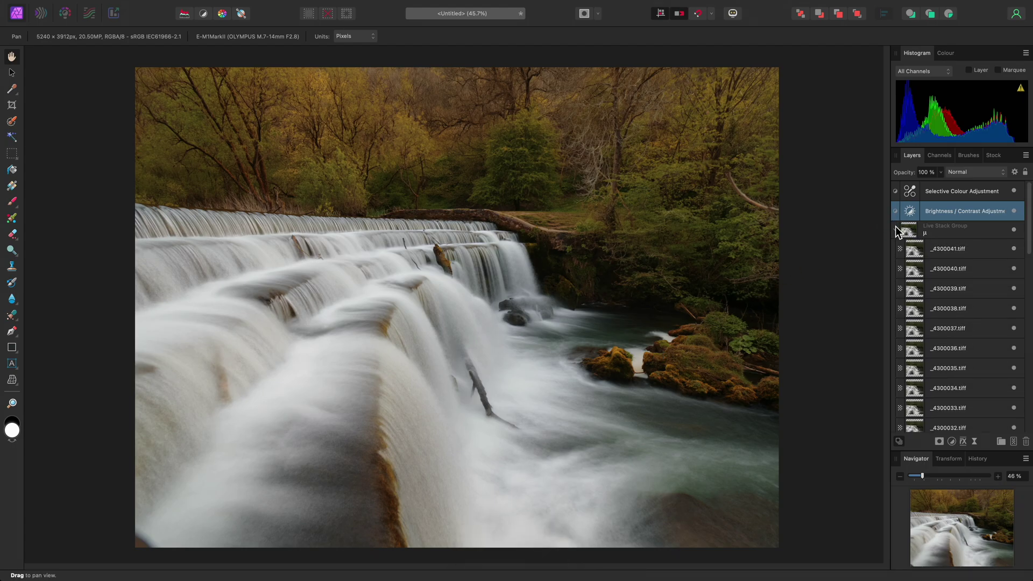
click(945, 253)
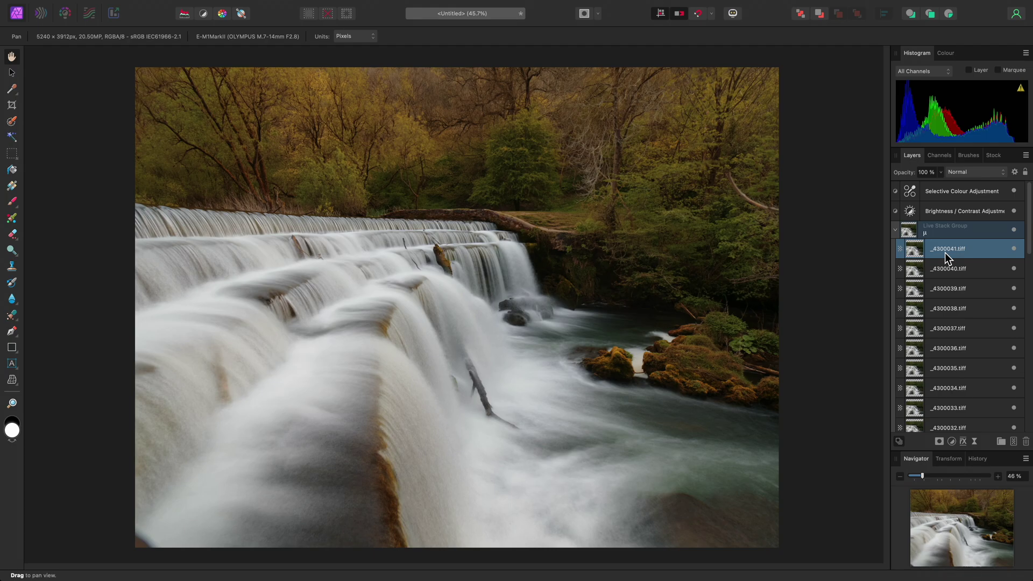
key(super+j)
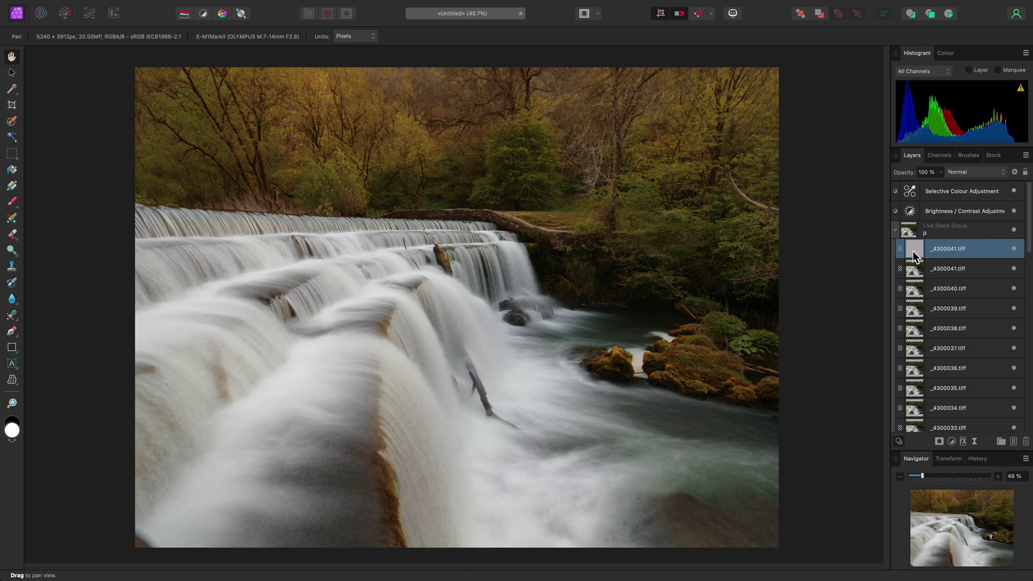
drag(911, 251, 899, 222)
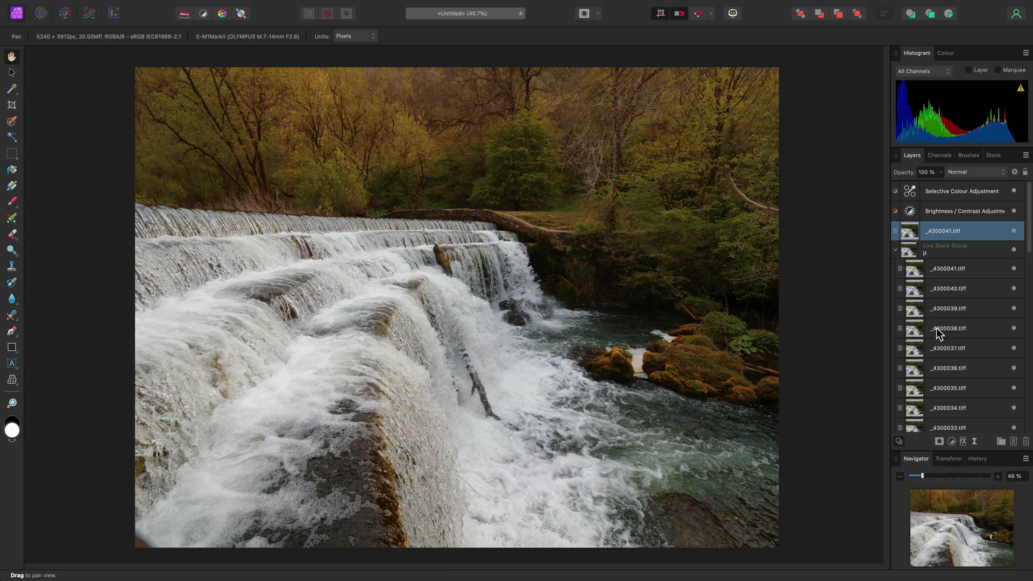
Add a white mask to the copied frame and set up a large, fully soft brush
click(941, 438)
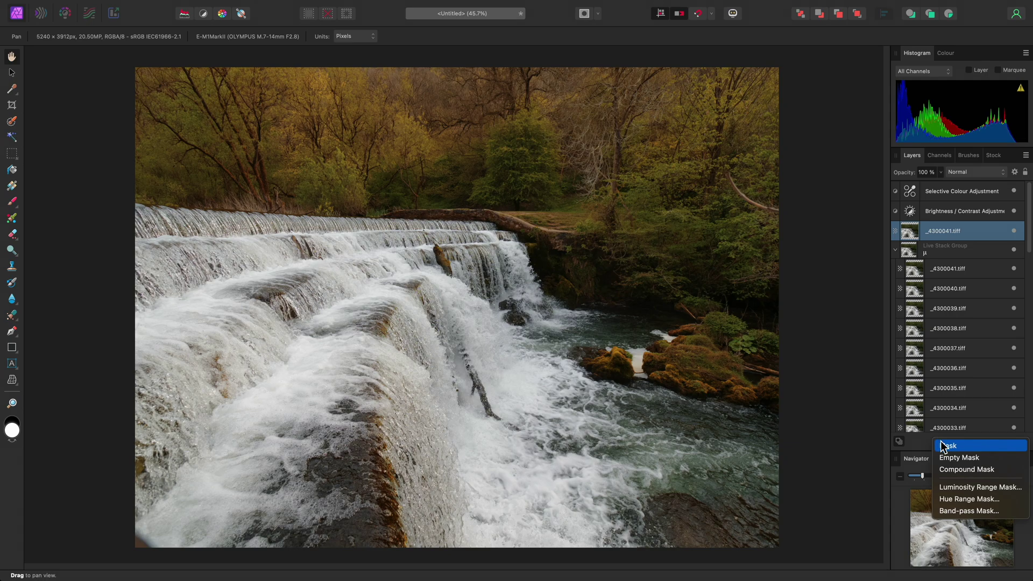
click(960, 445)
key(b)
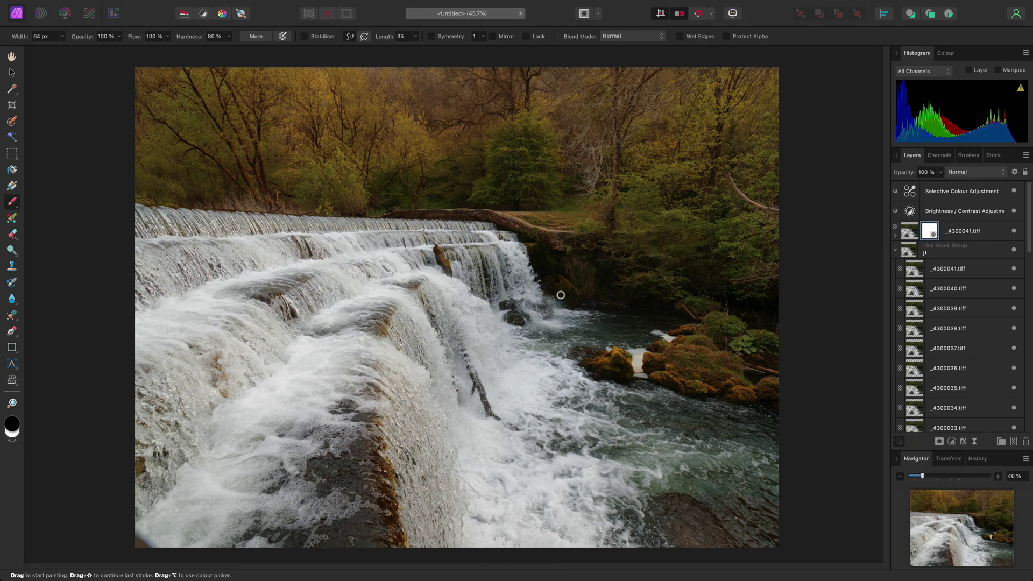
key(ctrl)
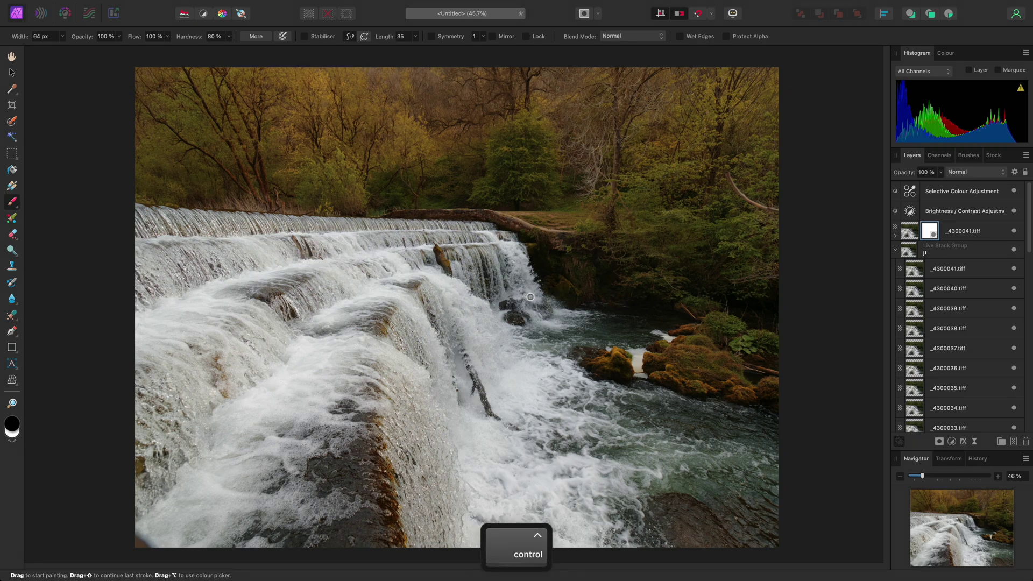
key(alt)
drag(533, 295, 542, 300)
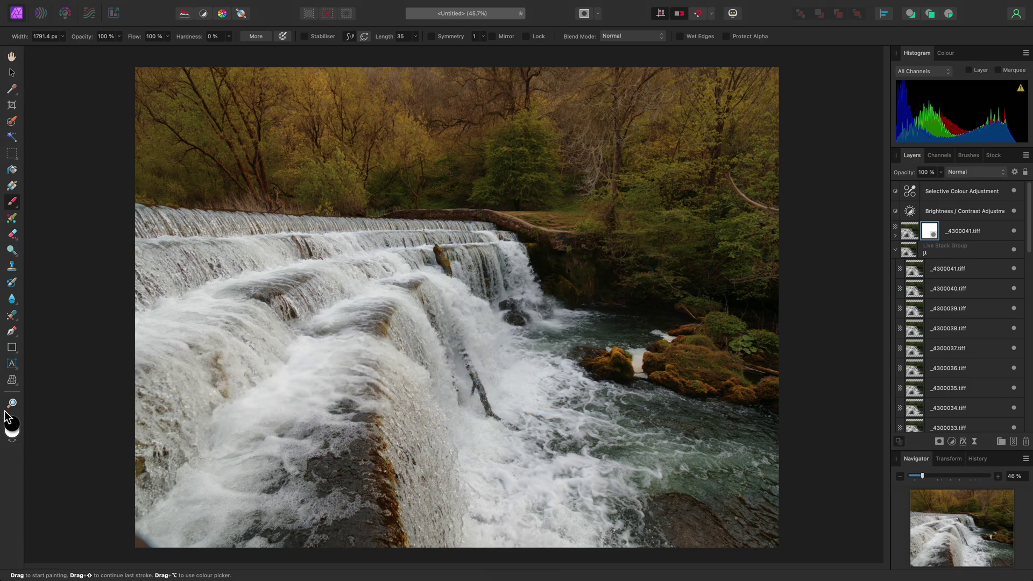
Paint black over the middle, left and lower cascades and the foamy bottom water
mouse_move(208, 357)
mouse_down()
mouse_move(297, 279)
mouse_move(301, 301)
mouse_up()
mouse_move(479, 287)
mouse_down()
mouse_move(176, 277)
mouse_move(191, 335)
mouse_move(396, 359)
mouse_move(522, 347)
mouse_move(396, 388)
mouse_move(207, 398)
mouse_move(153, 334)
mouse_up()
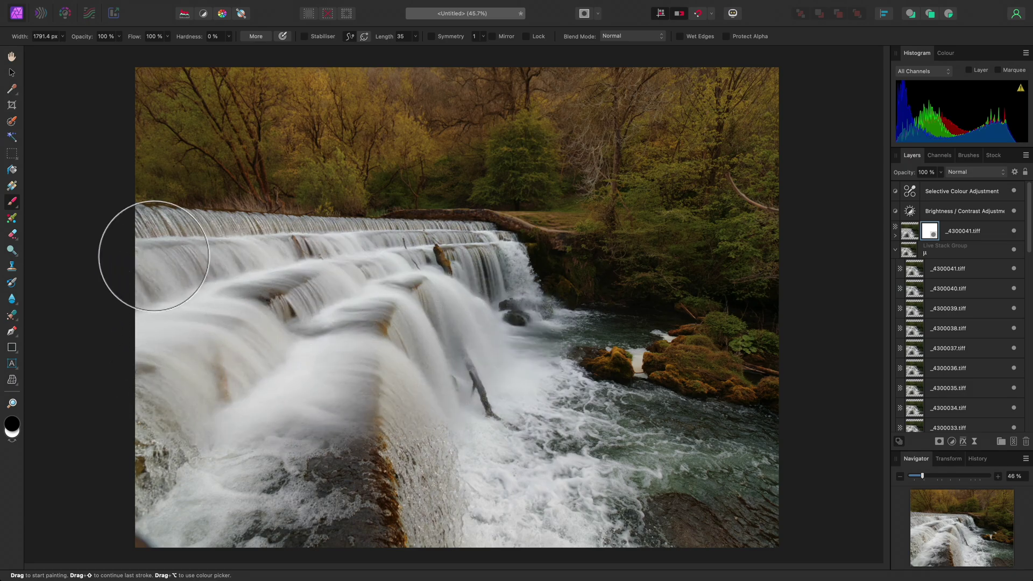
mouse_move(99, 470)
mouse_down()
mouse_move(210, 485)
mouse_move(498, 441)
mouse_move(589, 439)
mouse_move(551, 354)
mouse_move(591, 370)
mouse_move(555, 410)
mouse_move(703, 459)
mouse_move(692, 491)
mouse_move(657, 509)
mouse_move(401, 425)
mouse_move(524, 398)
mouse_move(371, 454)
mouse_up()
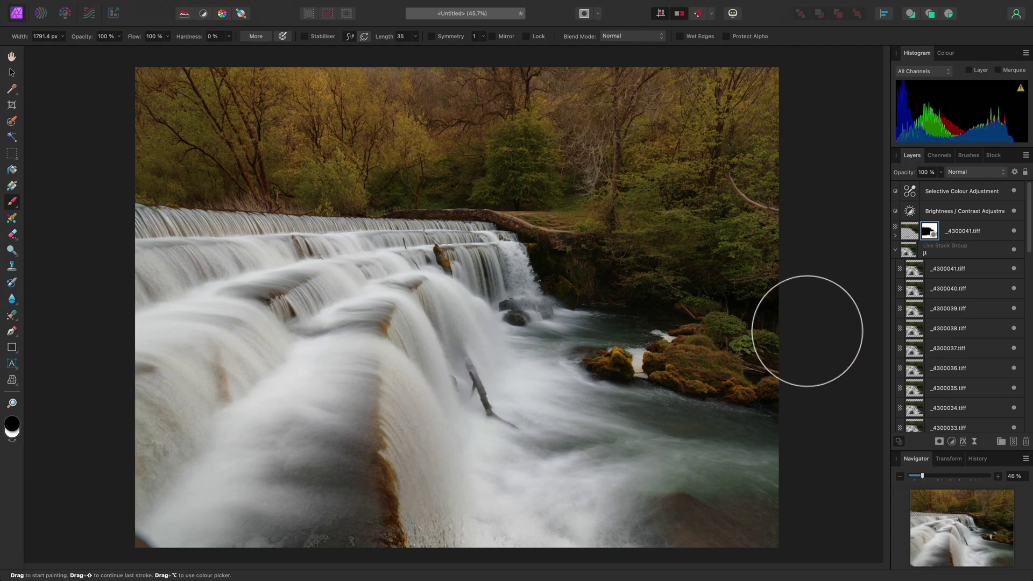
On the isolated mask, paint black over the grey glow and bottom white patch, then return to the photo
alt+click(933, 233)
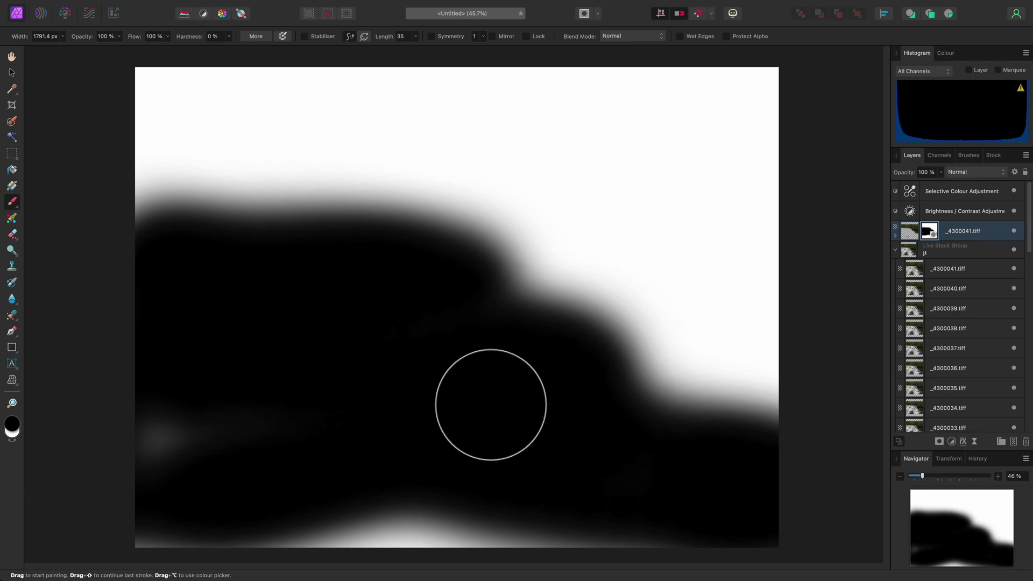
mouse_move(491, 405)
mouse_down()
mouse_move(344, 411)
mouse_move(160, 449)
mouse_move(131, 502)
mouse_move(236, 531)
mouse_move(642, 544)
mouse_move(731, 535)
mouse_up()
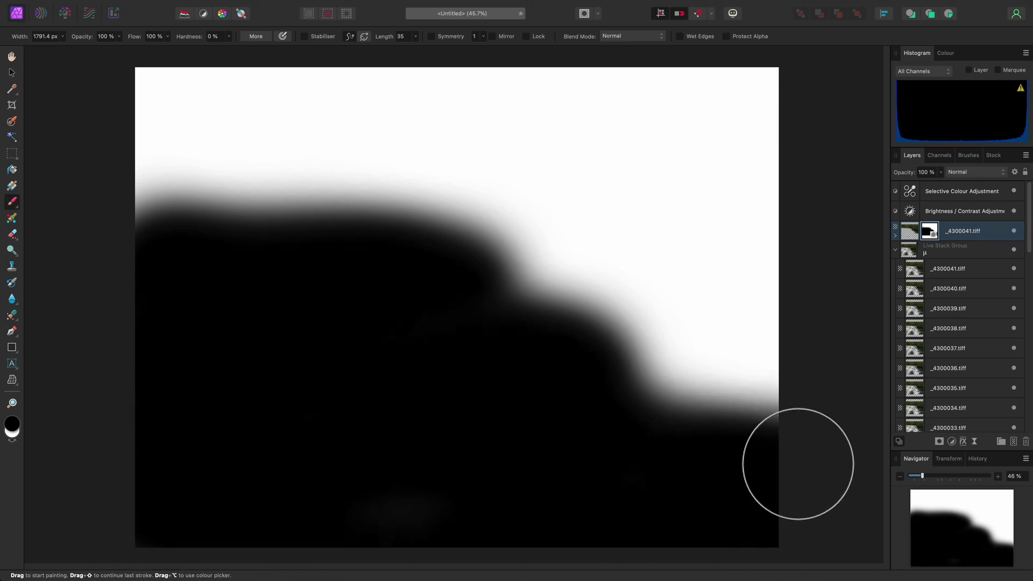
key(alt)
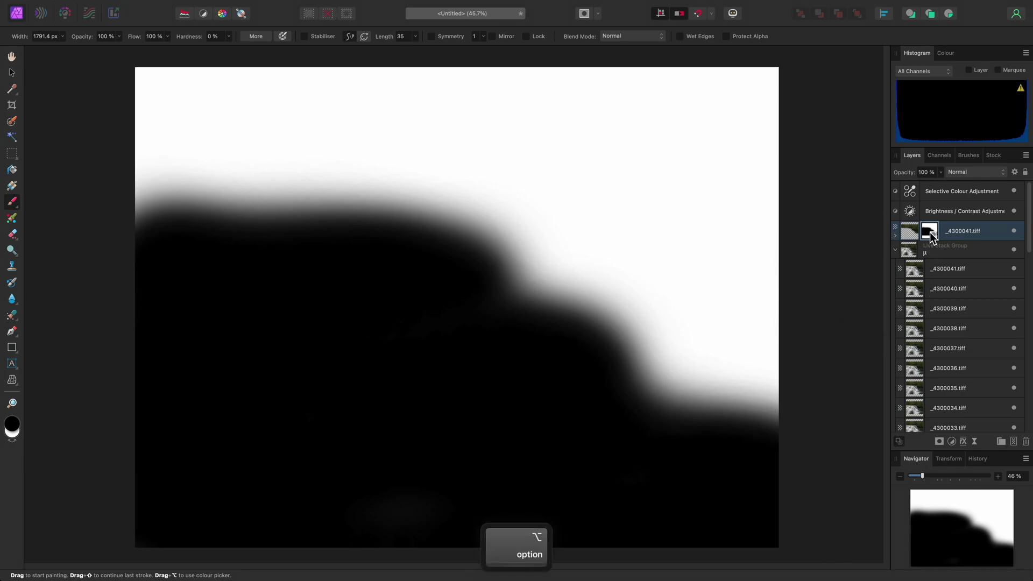
click(932, 237)
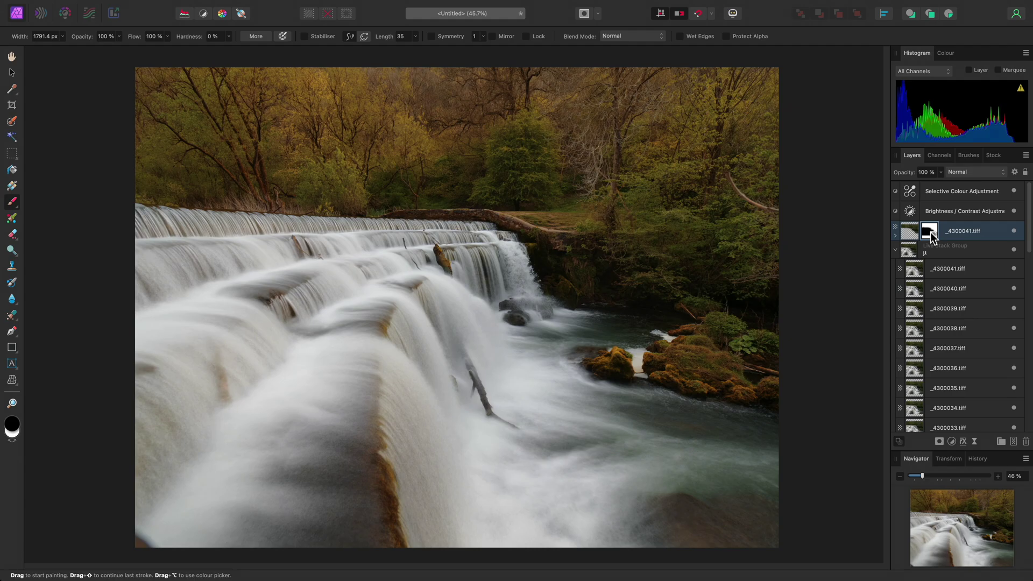
Close the current composite document, discarding its changes
key(h)
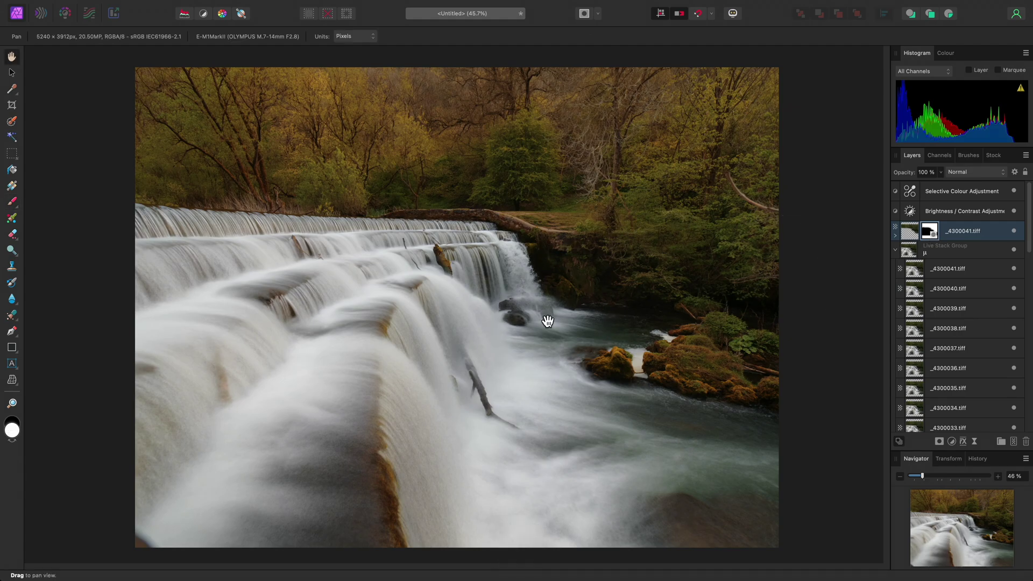
key(super+w)
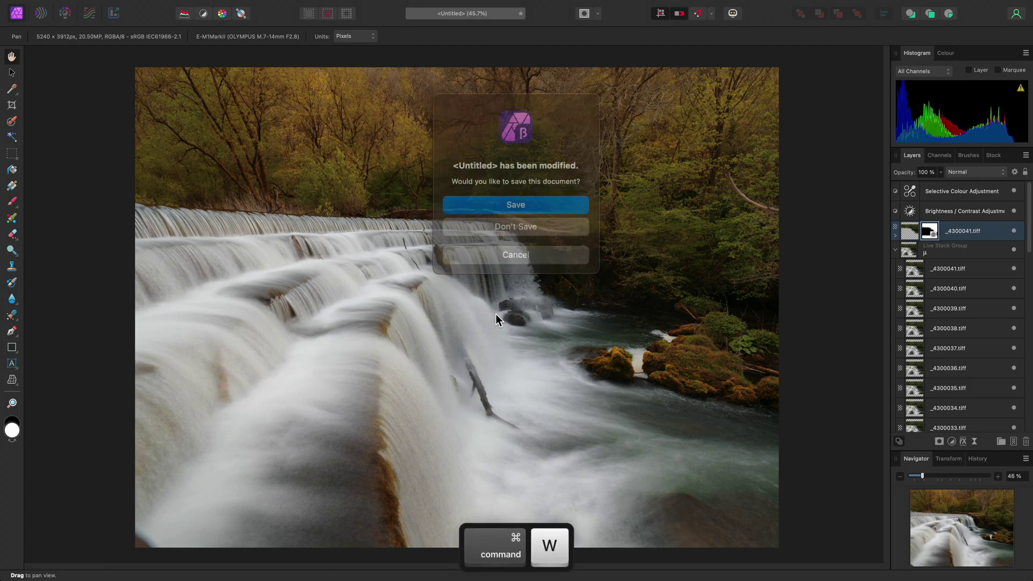
click(510, 221)
Start a New Stack and add the Lumsdale TIFFs _6170002 through _6170037
mouse_move(274, 5)
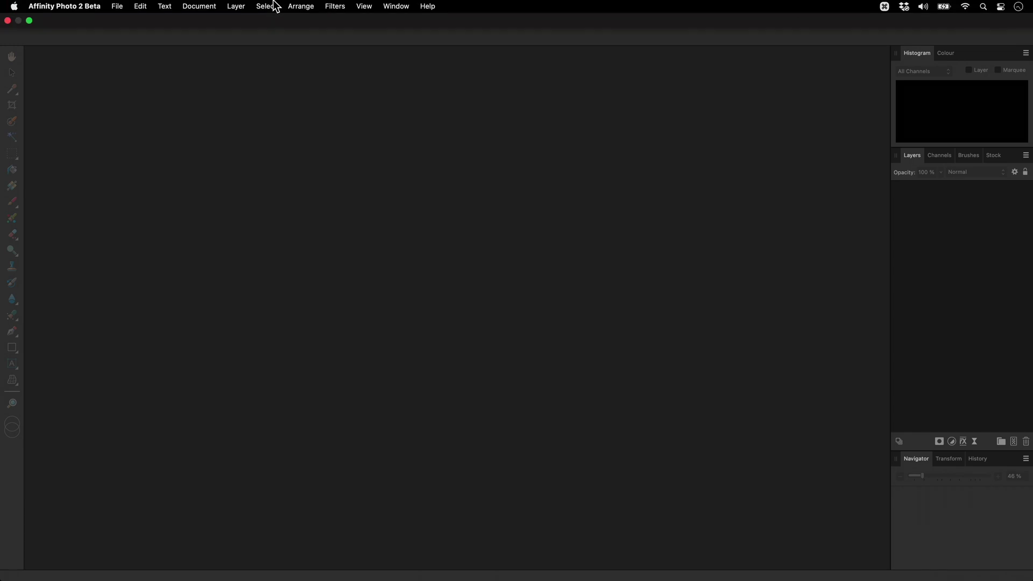
click(118, 7)
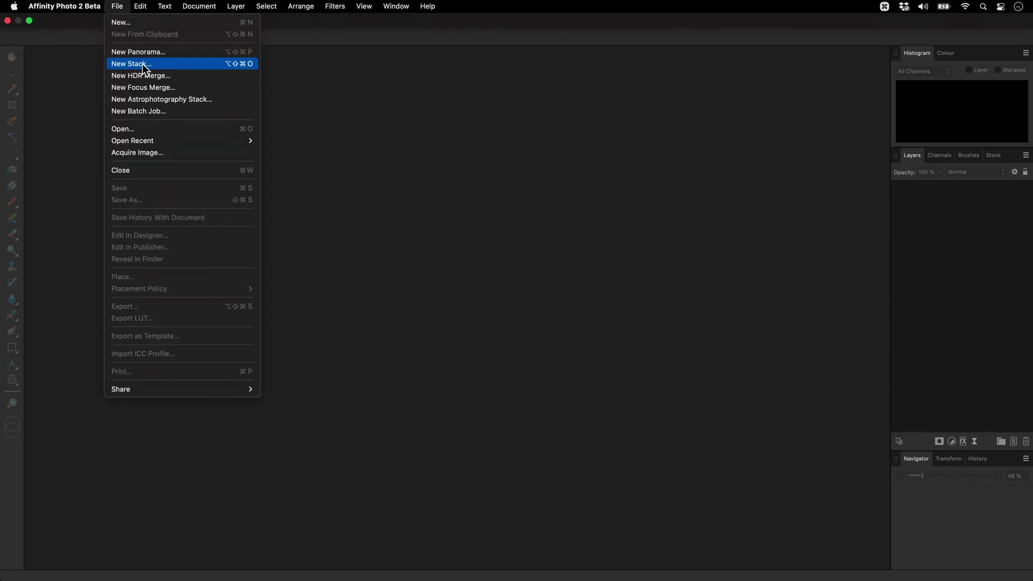
click(135, 64)
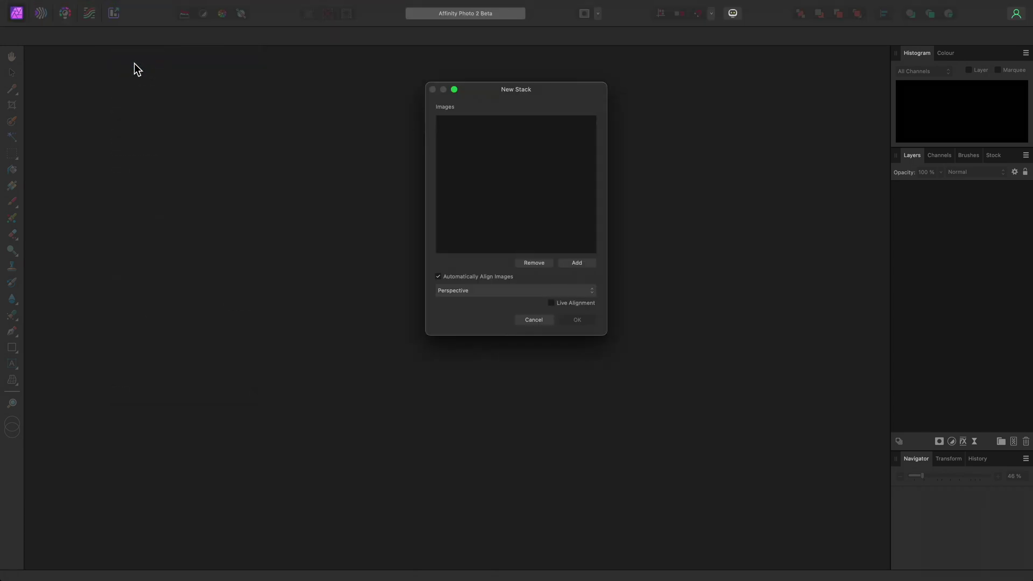
click(569, 259)
click(534, 114)
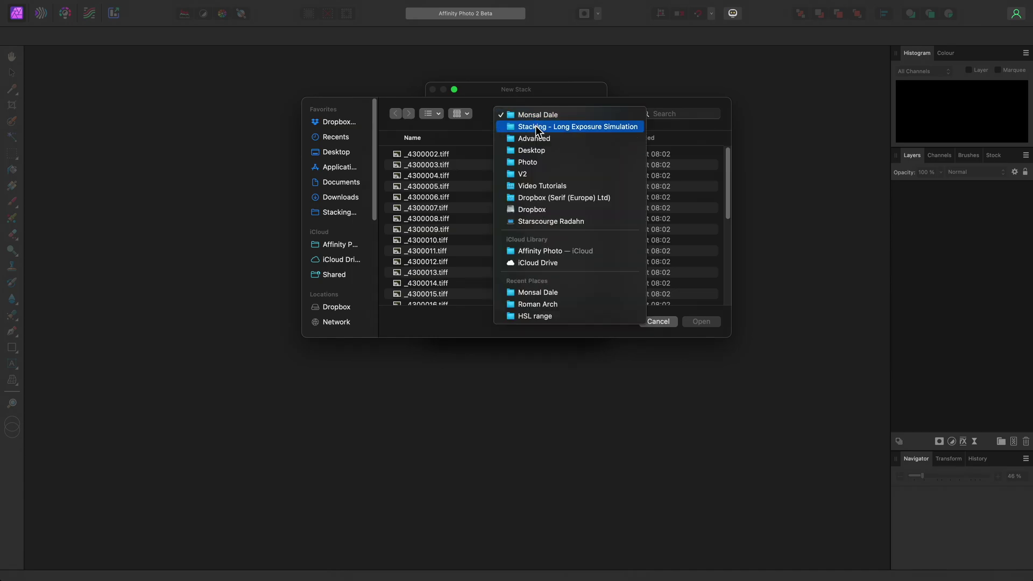
click(554, 127)
double_click(460, 155)
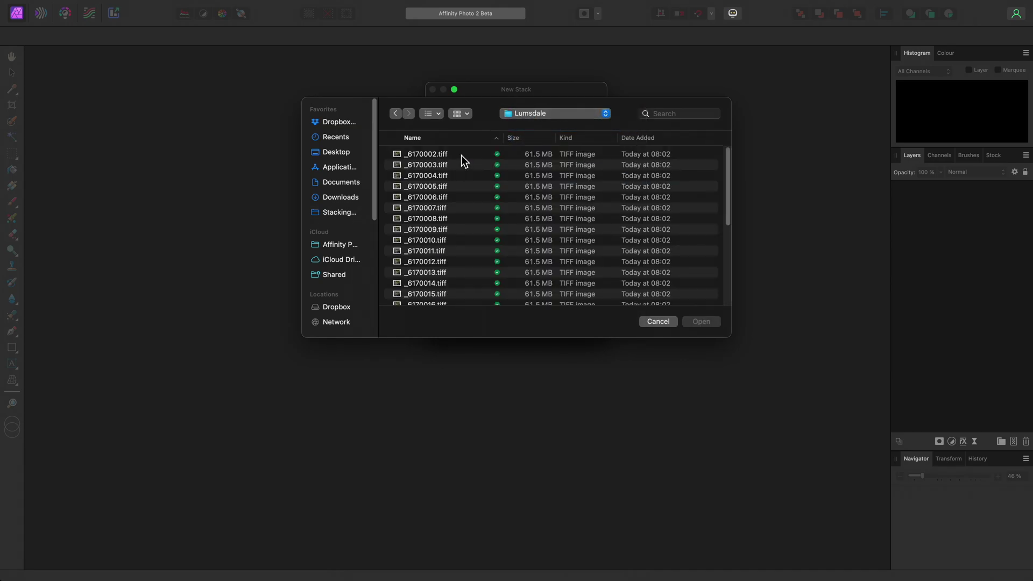
click(463, 156)
scroll(450, 231, down, 5)
shift+click(450, 294)
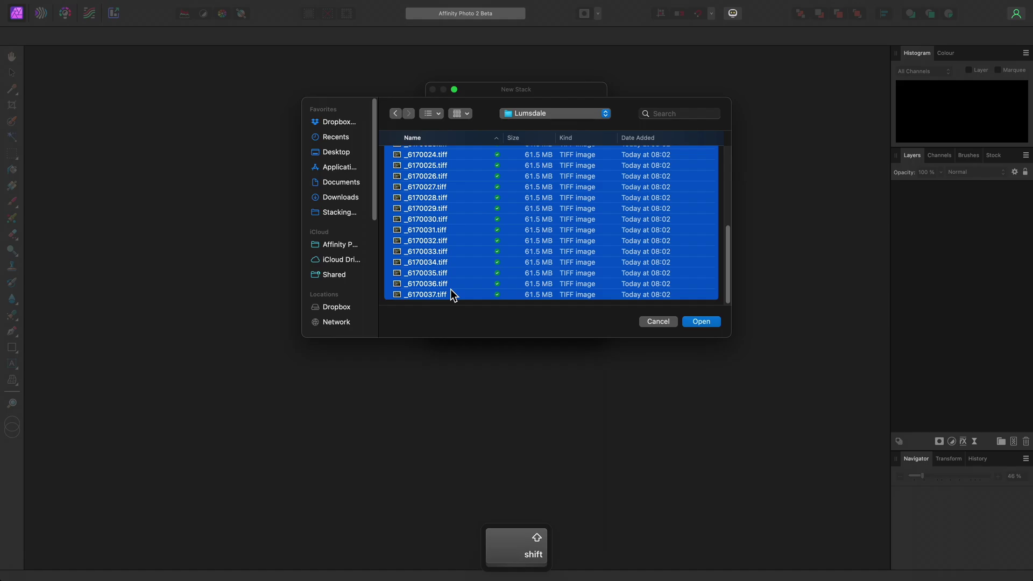
click(703, 322)
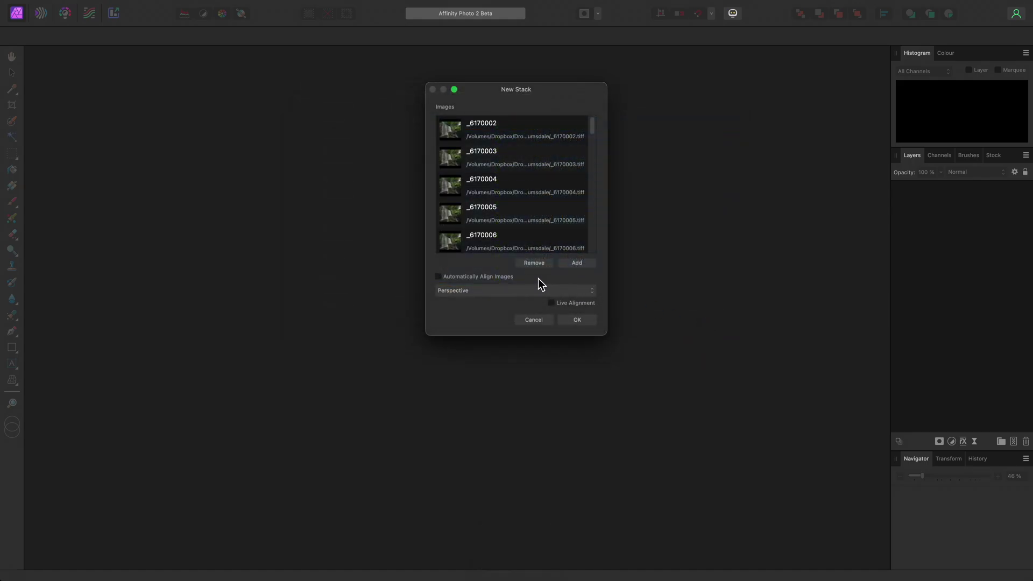
Create the live stack from the listed Lumsdale frames and set its operator to Maximum
click(582, 319)
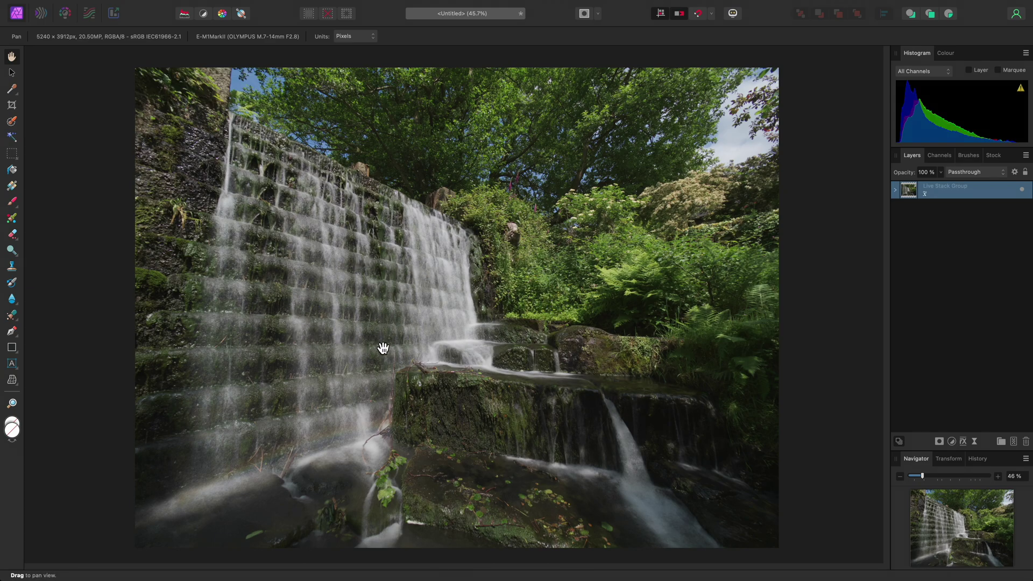
click(924, 195)
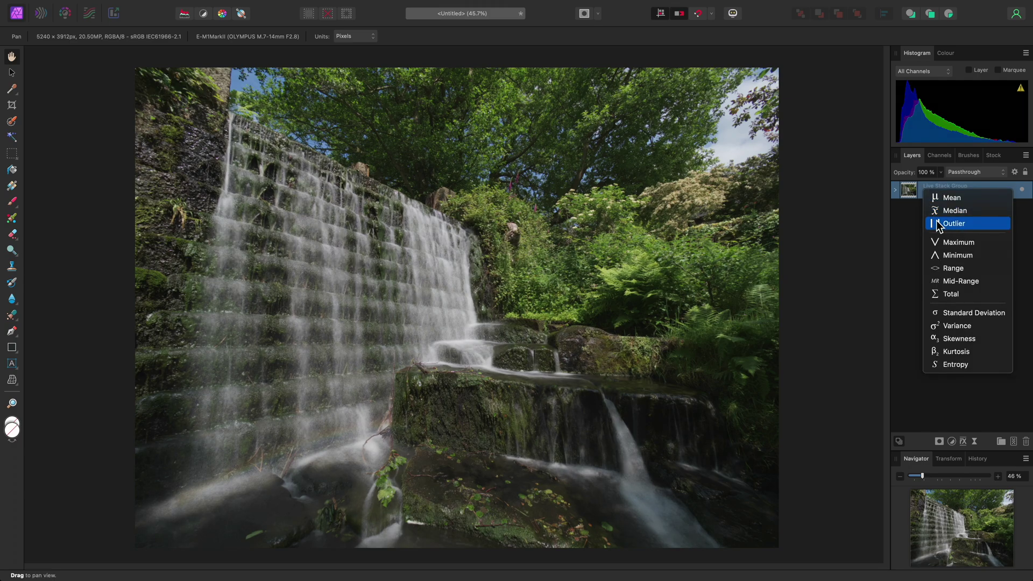
click(984, 243)
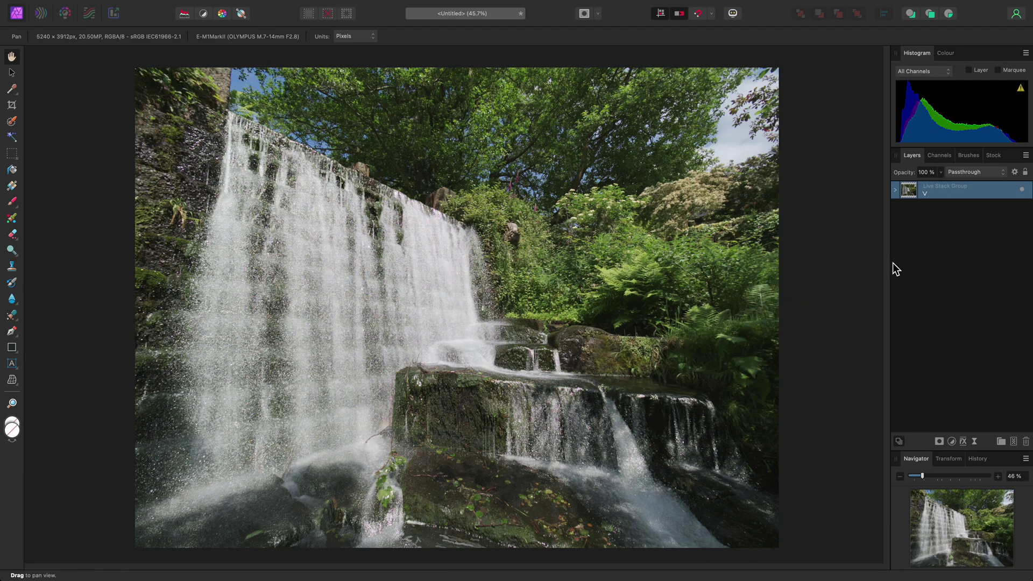
Switch the stack to Mean, merge visible into a new pixel layer, and name it 'Mean'
click(924, 194)
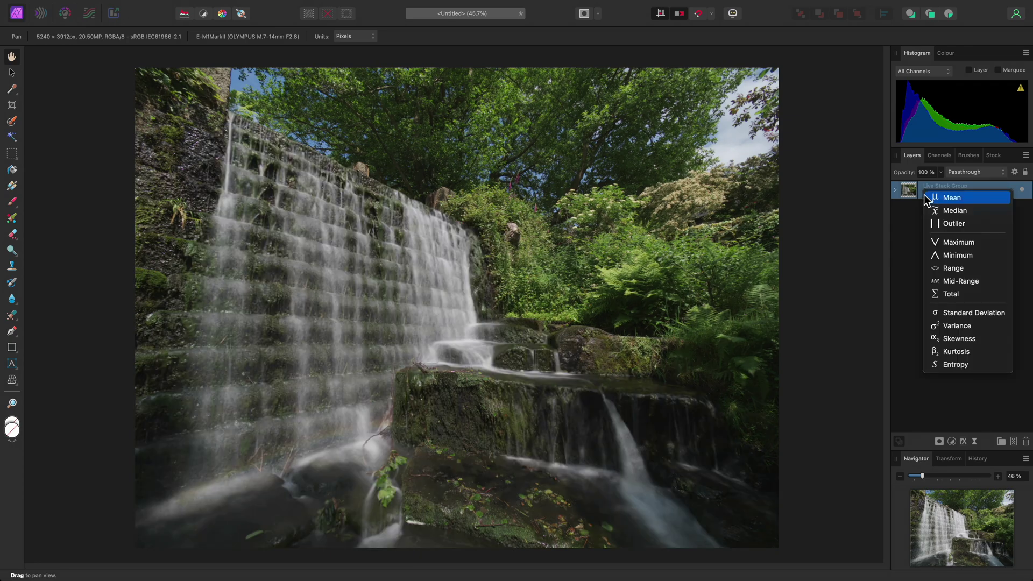
click(955, 199)
mouse_move(461, 5)
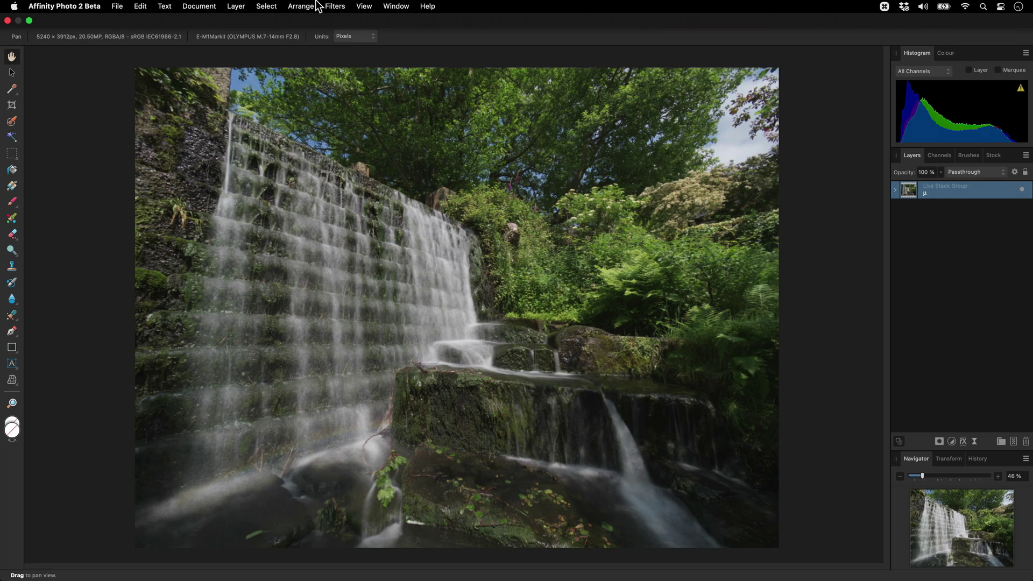
click(234, 7)
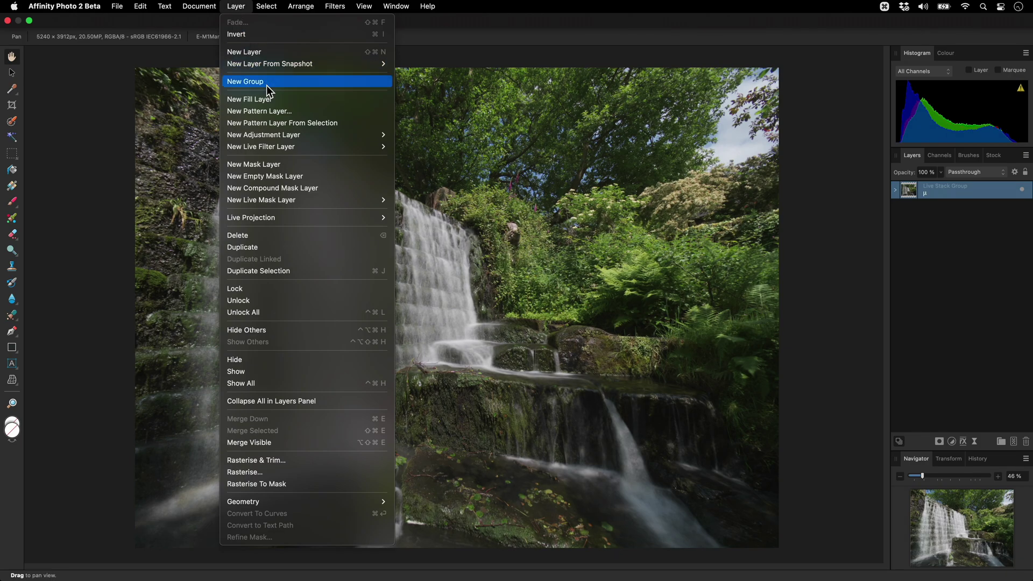
click(347, 441)
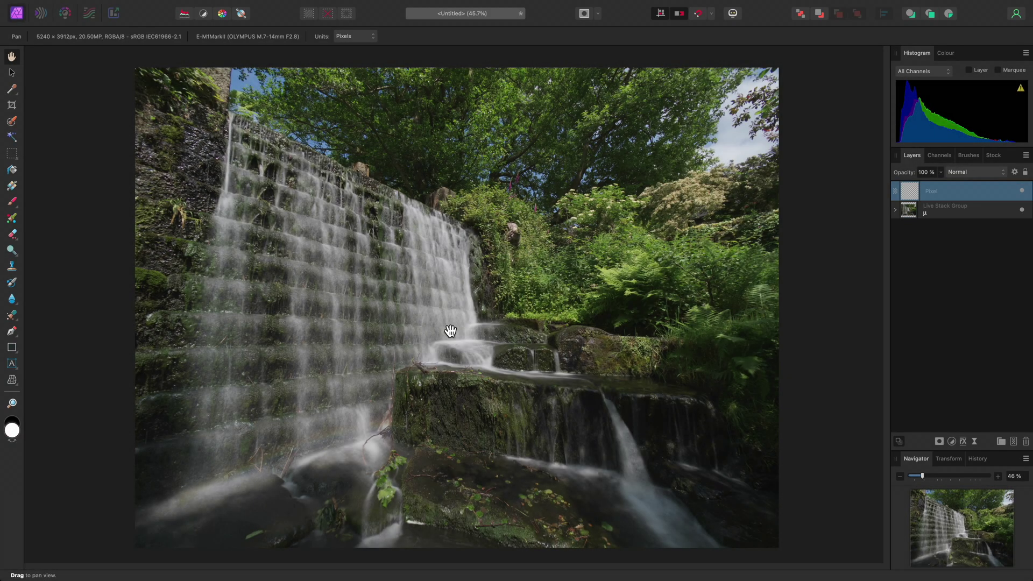
double_click(930, 193)
text(Mean)
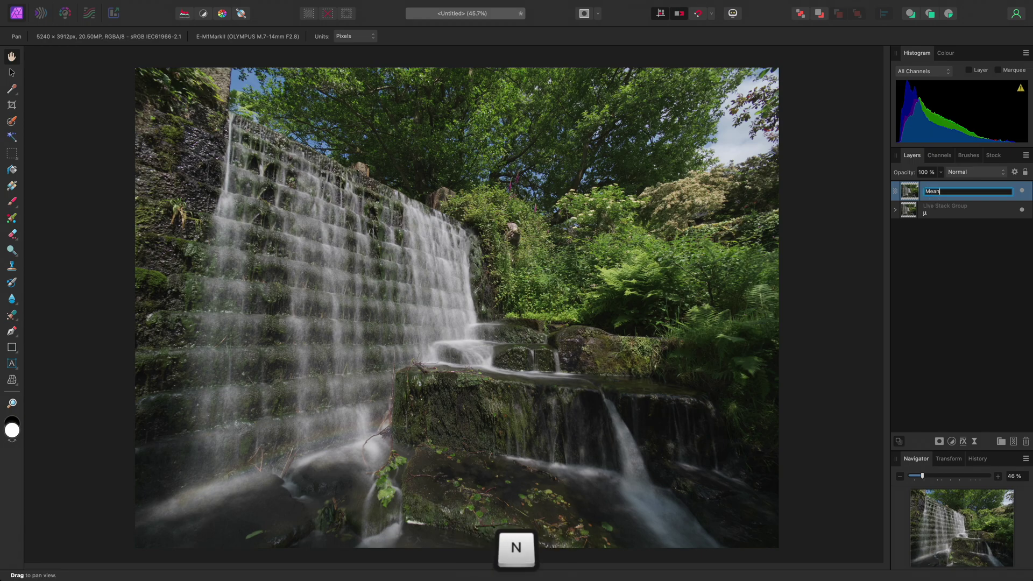
key(Return)
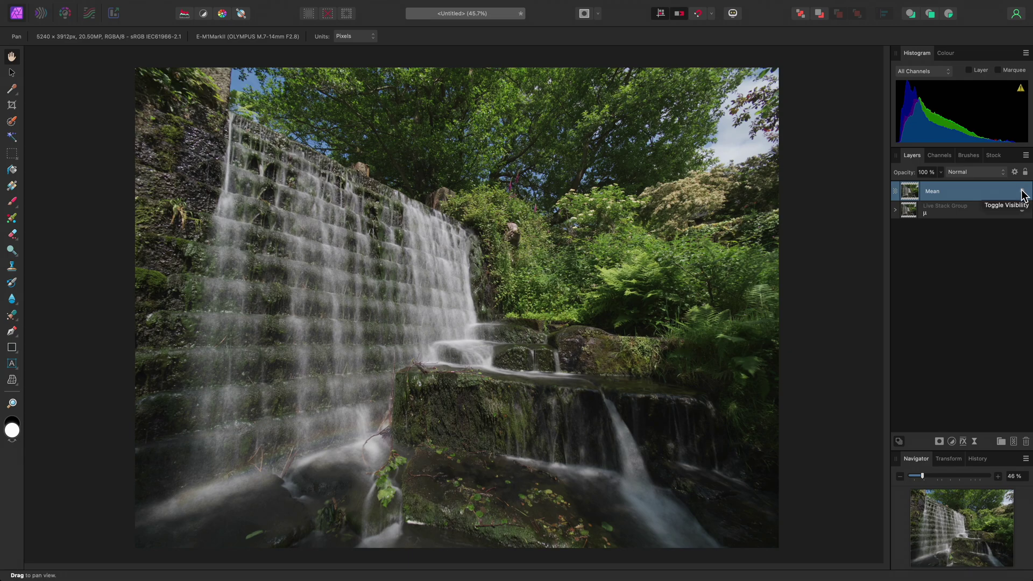
Switch the stack to Maximum, merge visible into a new pixel layer, and name it 'Maximum'
click(926, 212)
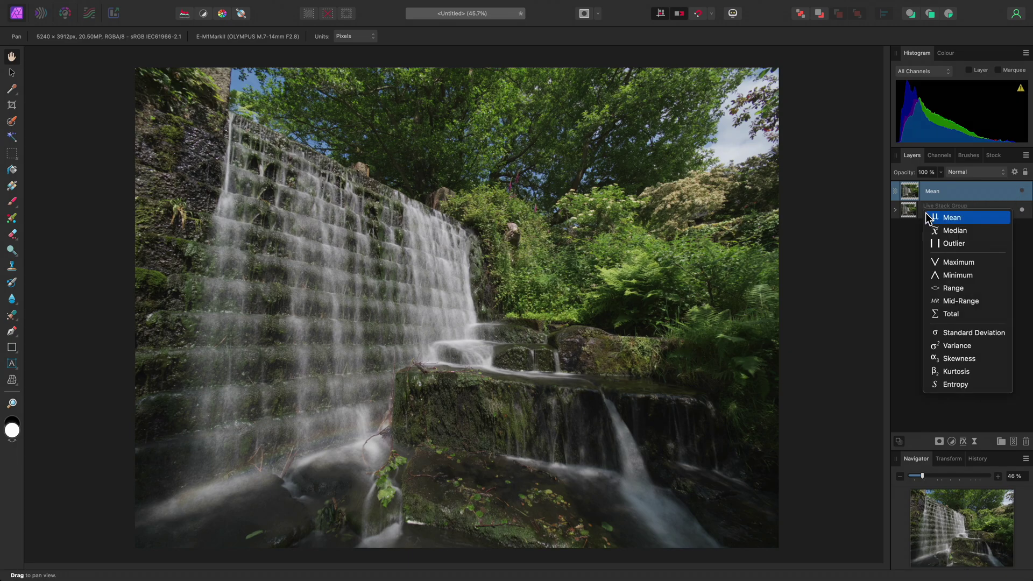
click(955, 262)
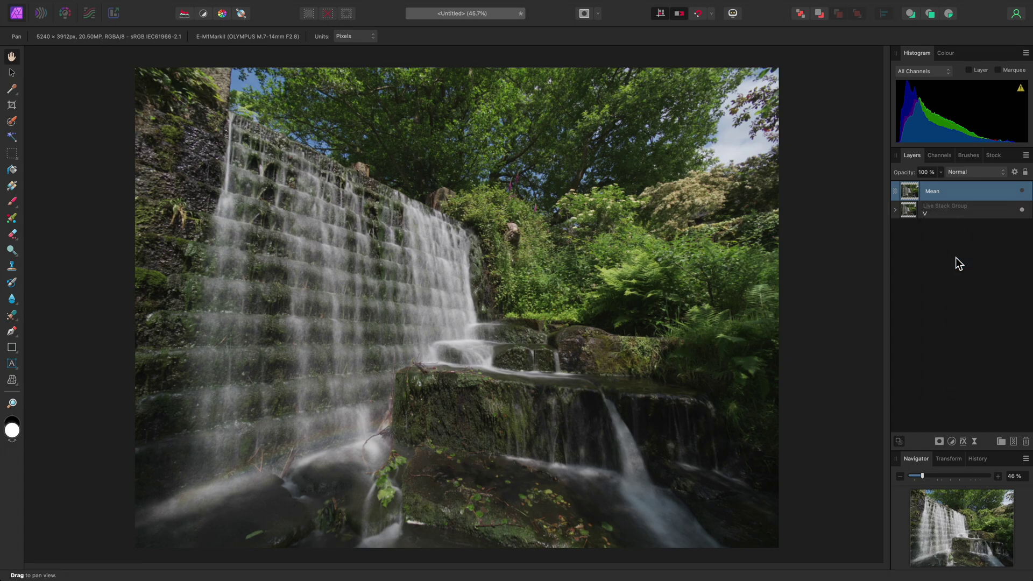
mouse_move(320, 4)
click(237, 6)
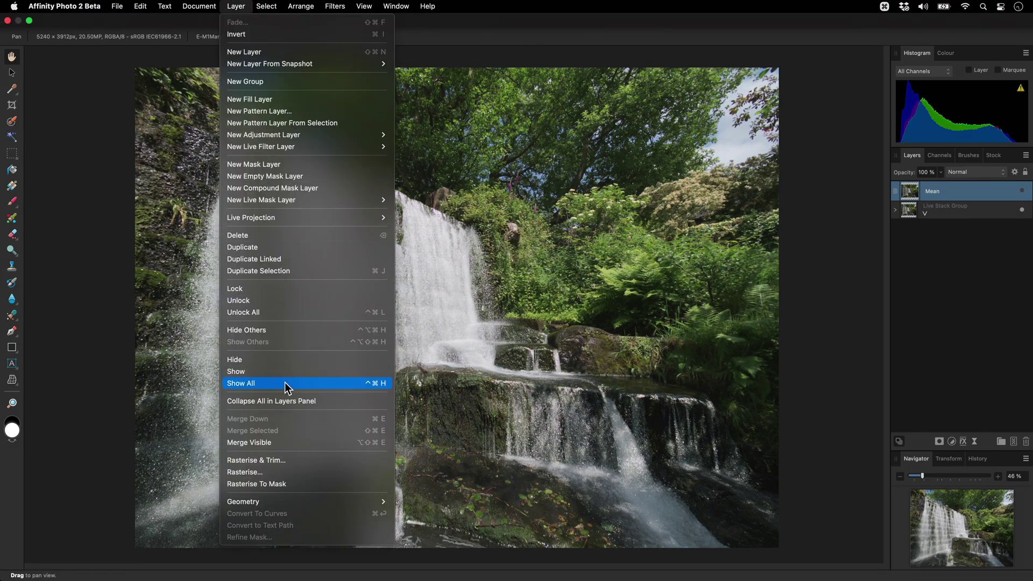
click(291, 442)
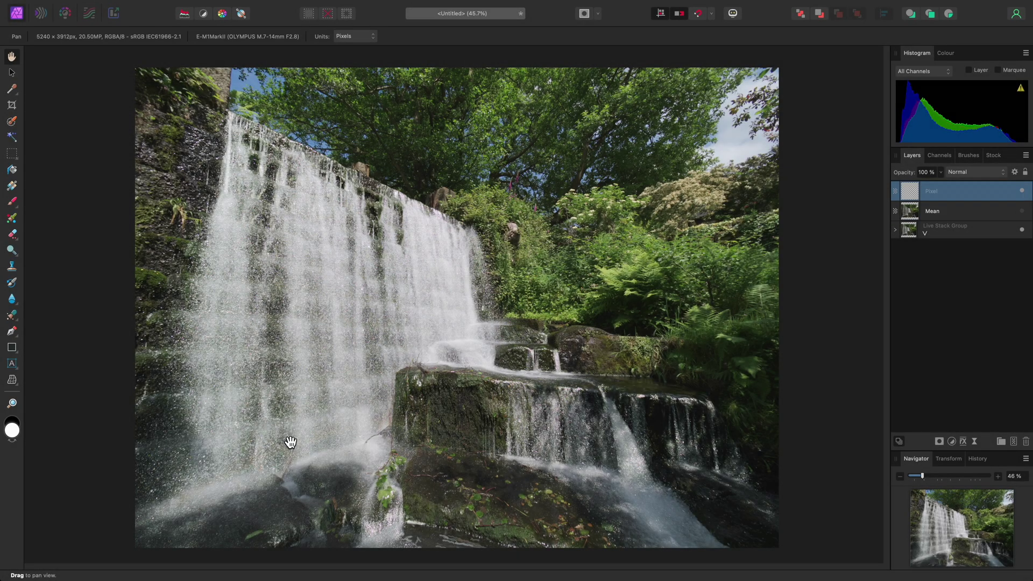
double_click(928, 192)
text(Maximum)
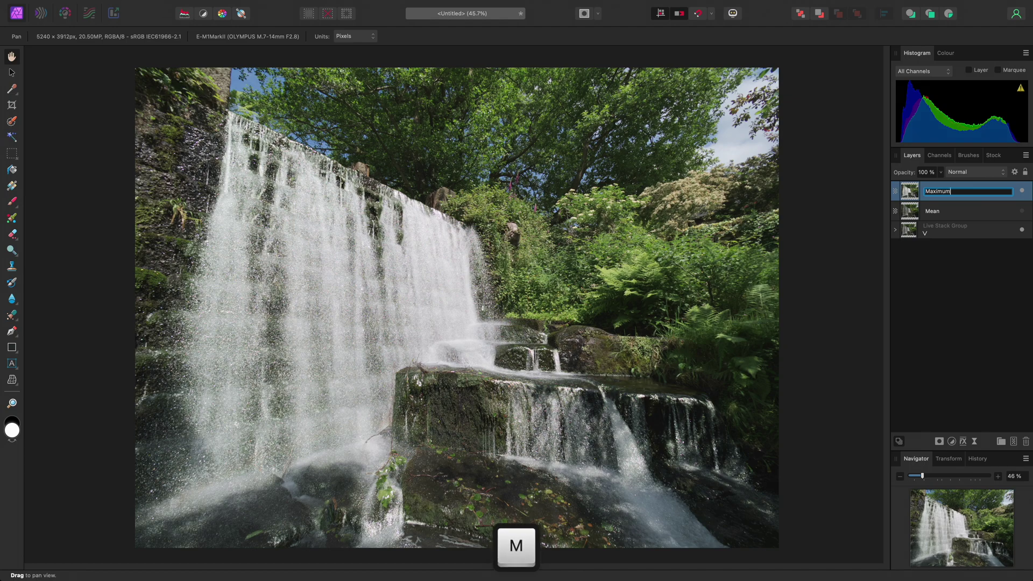
key(Return)
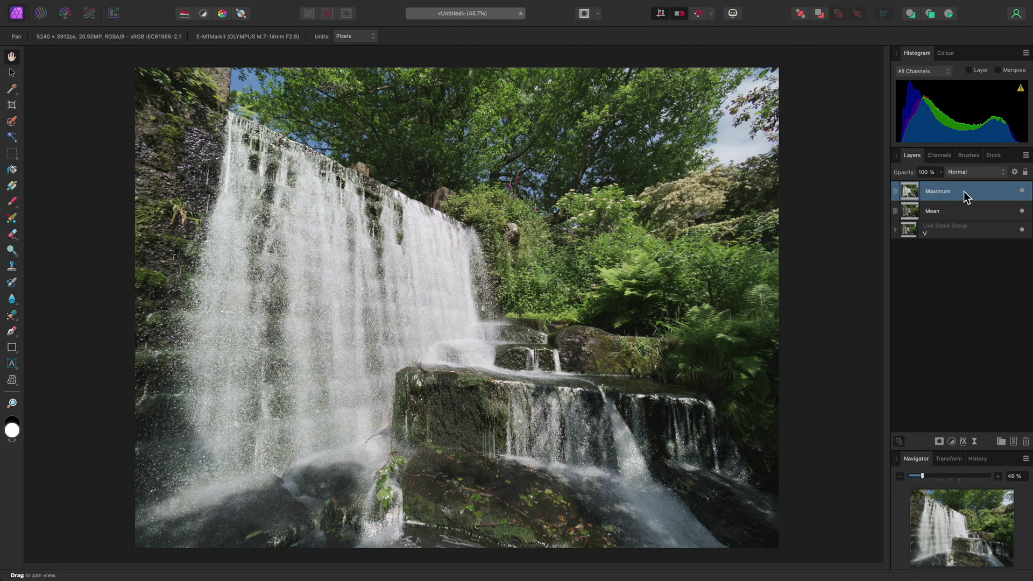
Lower the Maximum layer's opacity to 50% and change its blend mode to Screen
click(940, 171)
drag(941, 184, 897, 194)
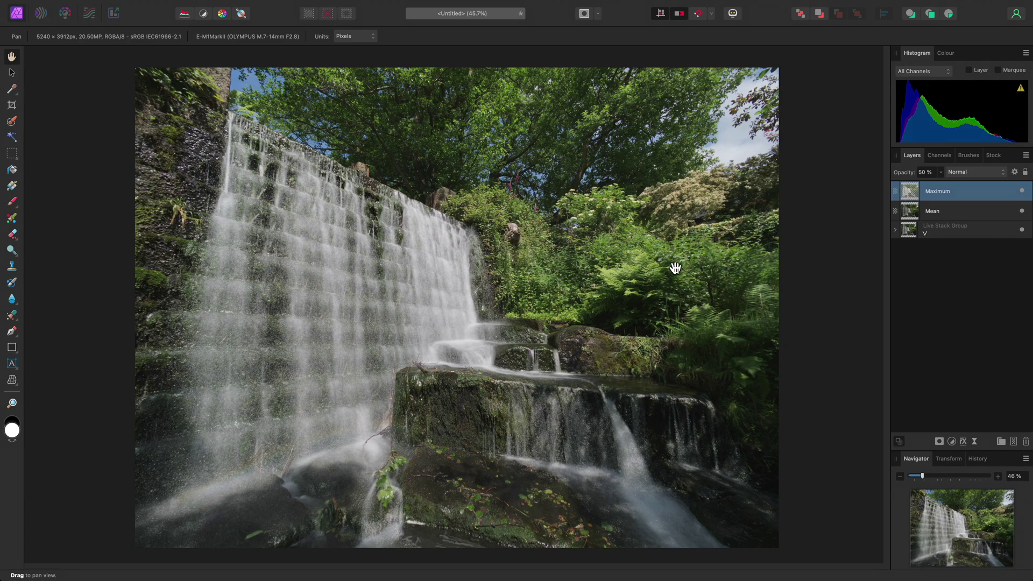
click(983, 173)
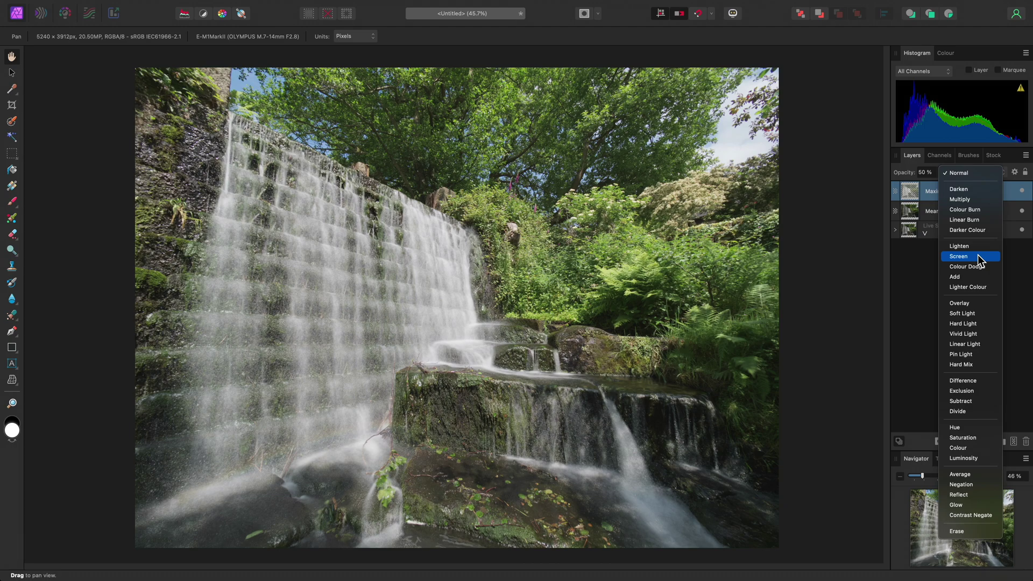
click(979, 260)
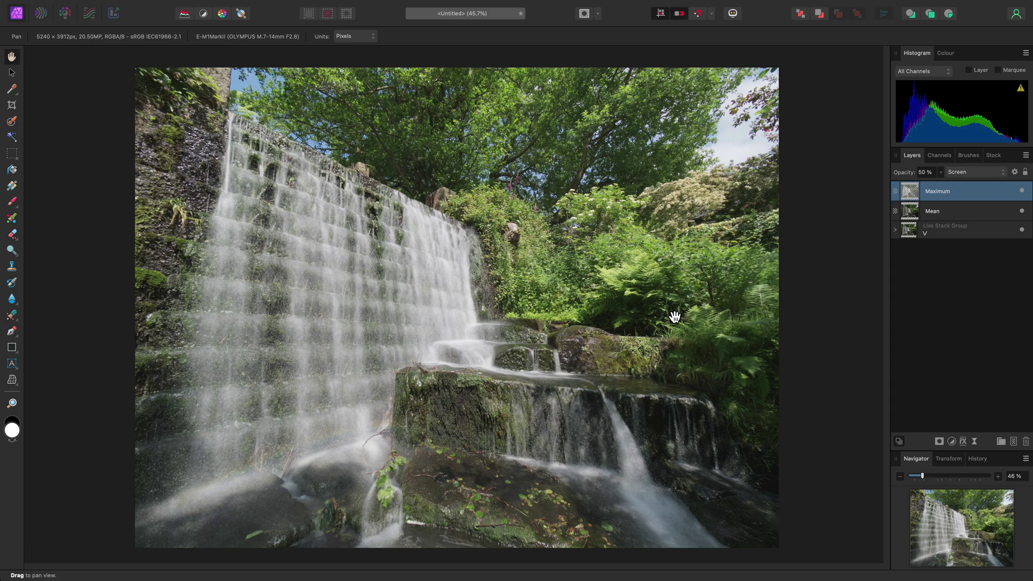
Add an HSL Shift adjustment (Cmd+U) targeting yellows with Luminosity Shift at -36%
key(super+u)
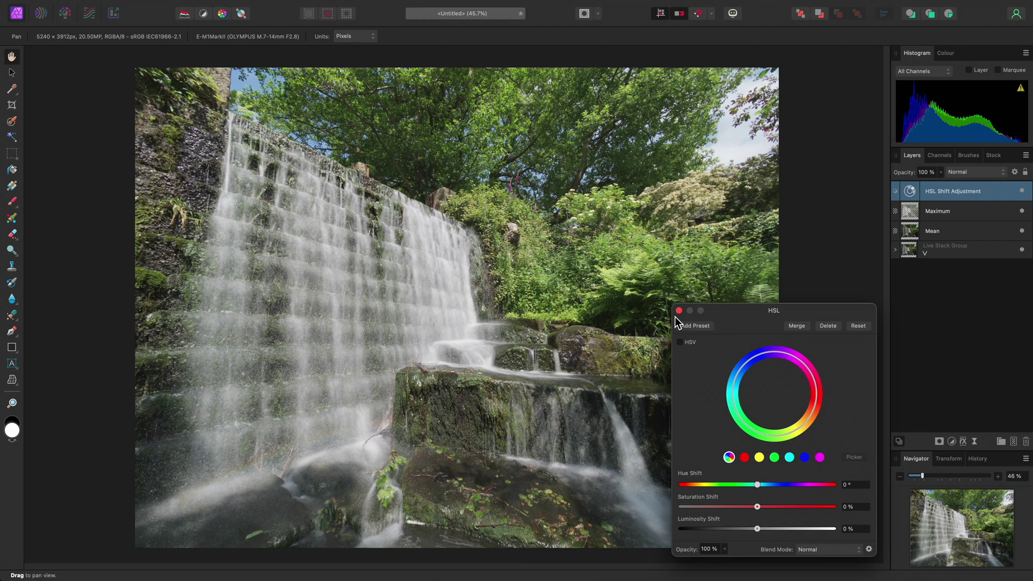
click(759, 457)
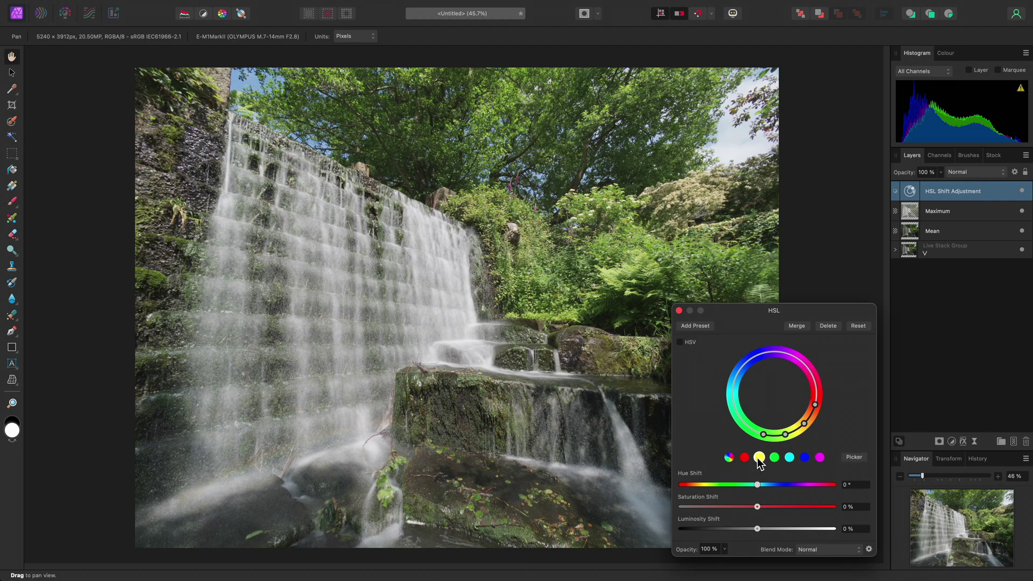
drag(758, 528, 733, 530)
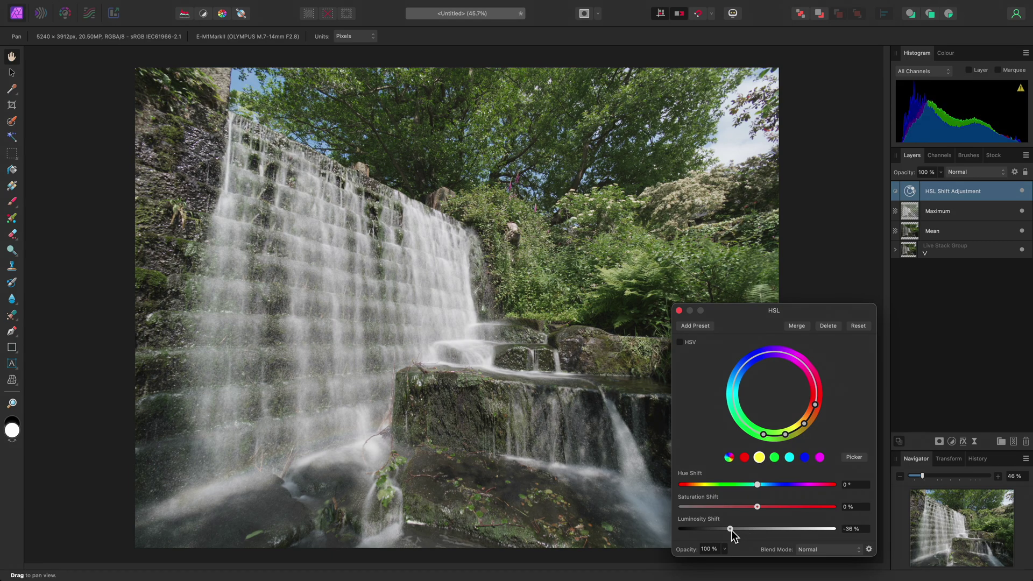
Add a Brightness / Contrast adjustment layer set to Brightness 10% and Contrast 16%
click(241, 8)
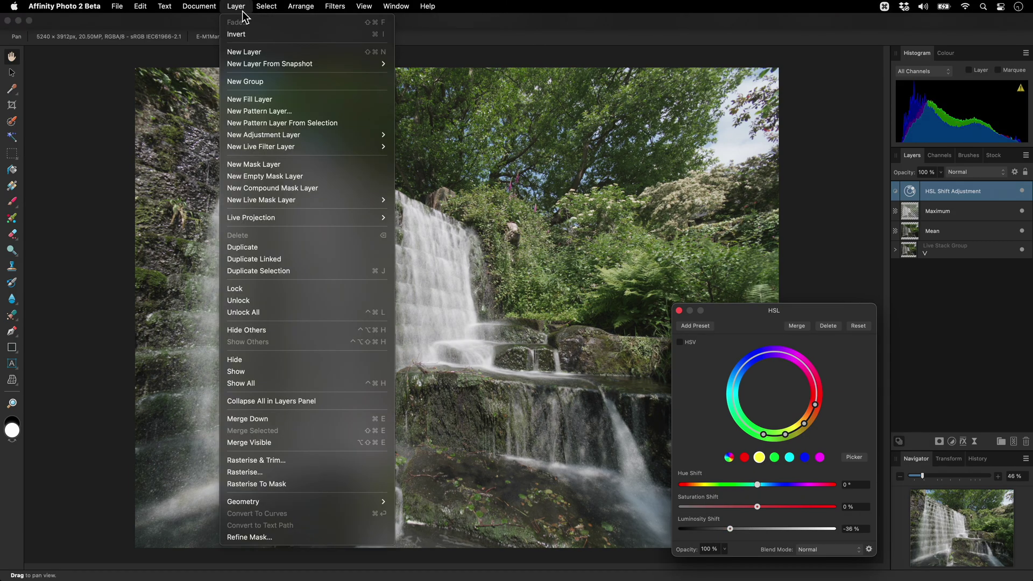
mouse_move(300, 136)
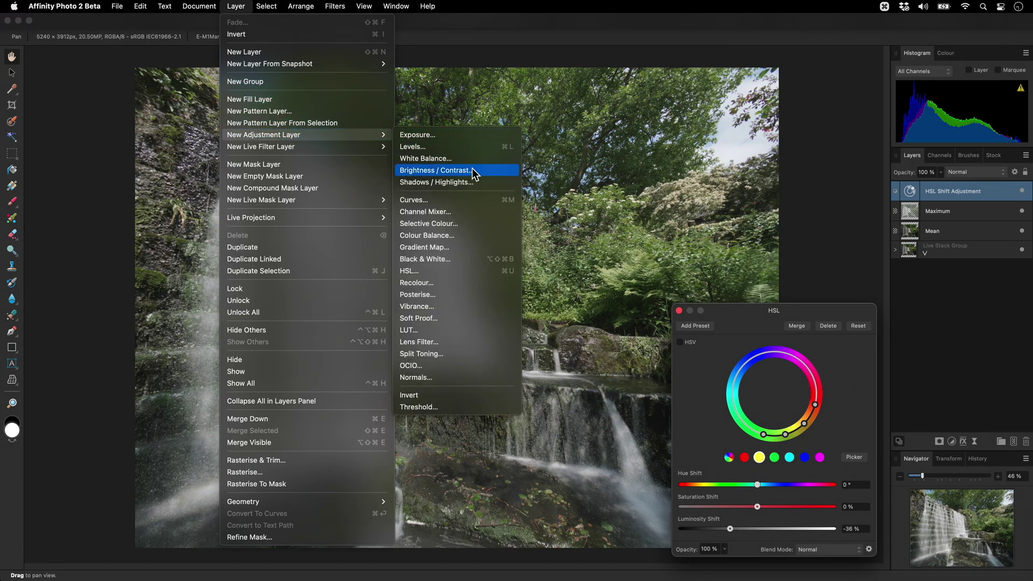
click(473, 171)
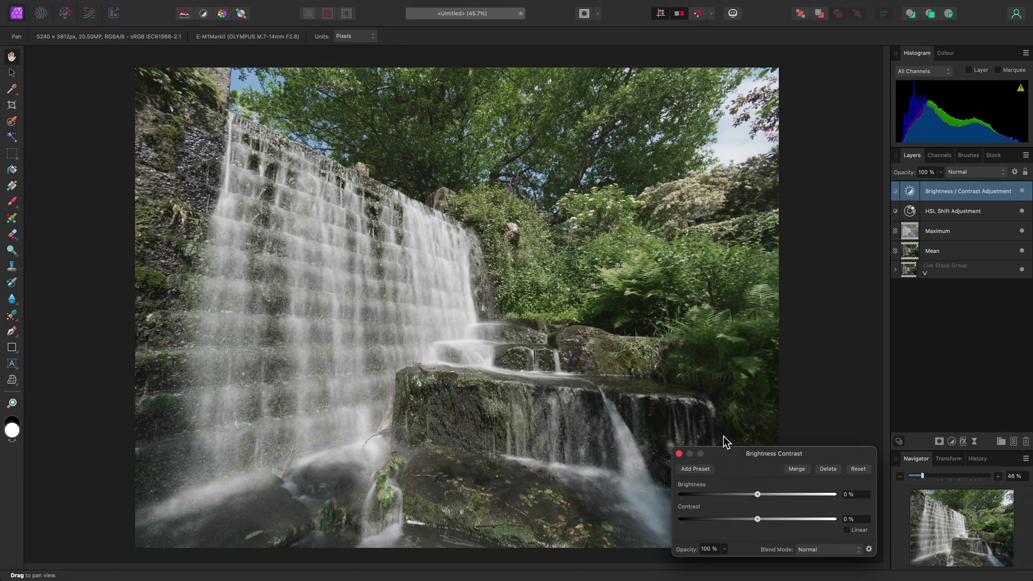
drag(759, 495, 770, 520)
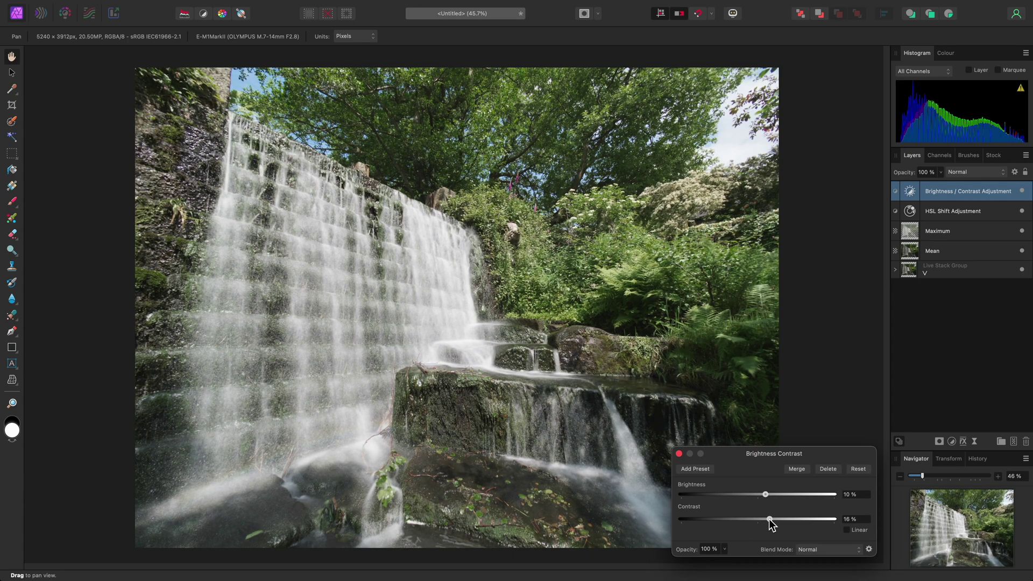
click(680, 454)
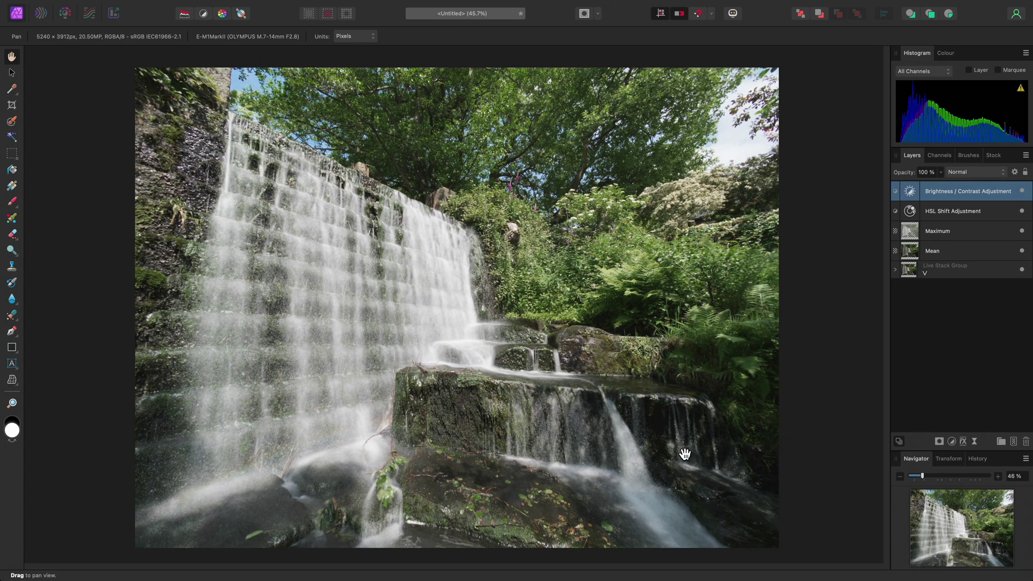